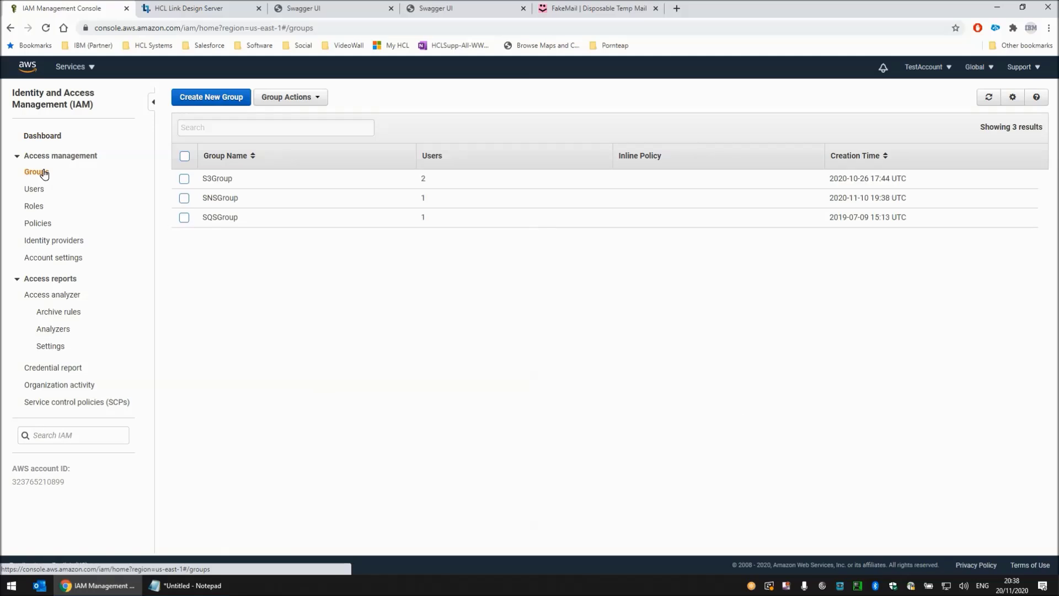
# - Examine the SNSGroup group's attached permission policies and its member users in IAM
pyautogui.click(230, 200)
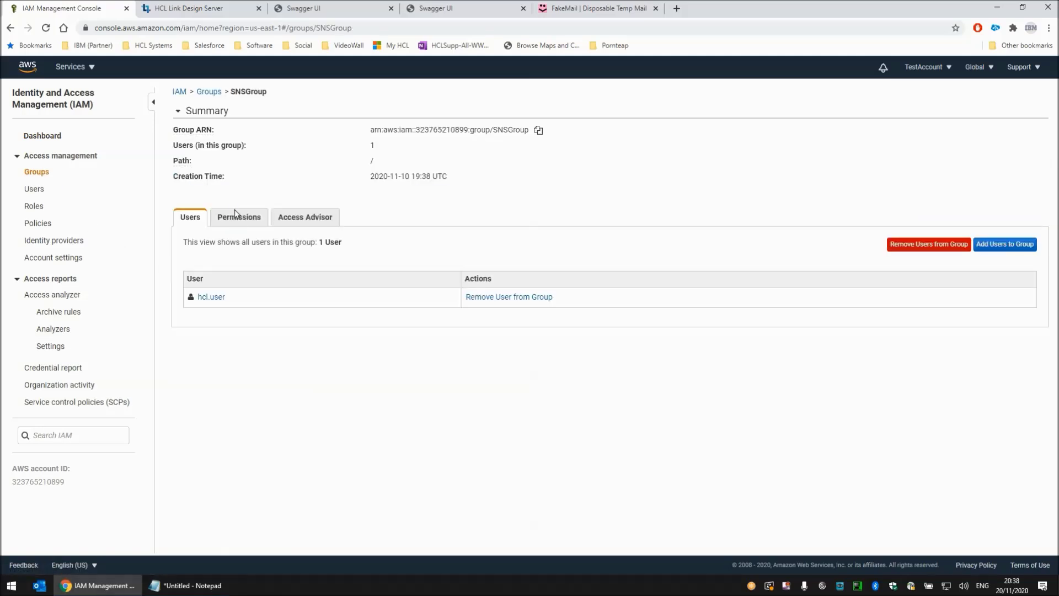
pyautogui.click(239, 219)
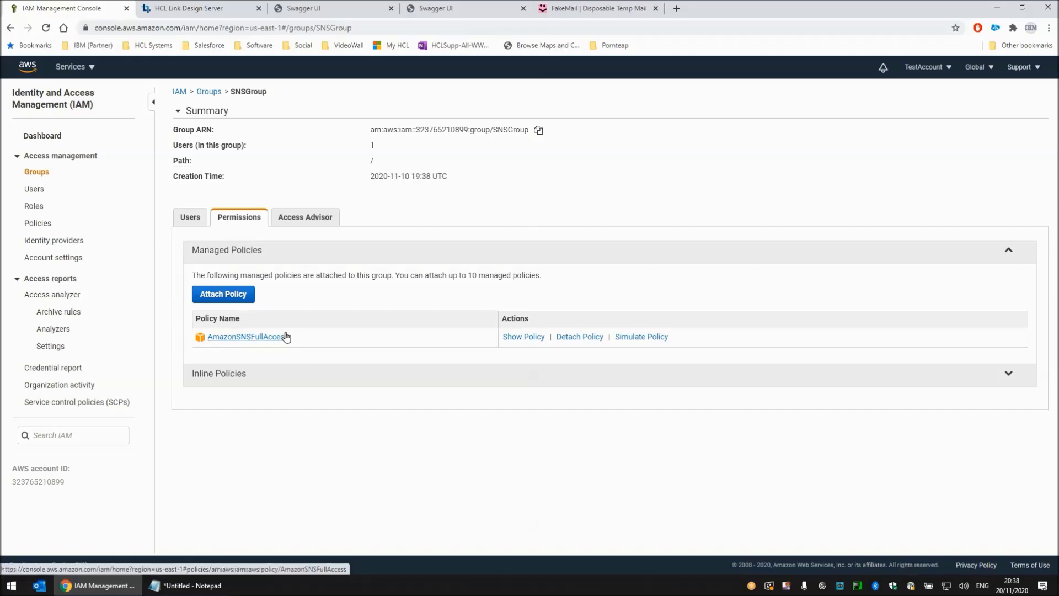
pyautogui.click(192, 219)
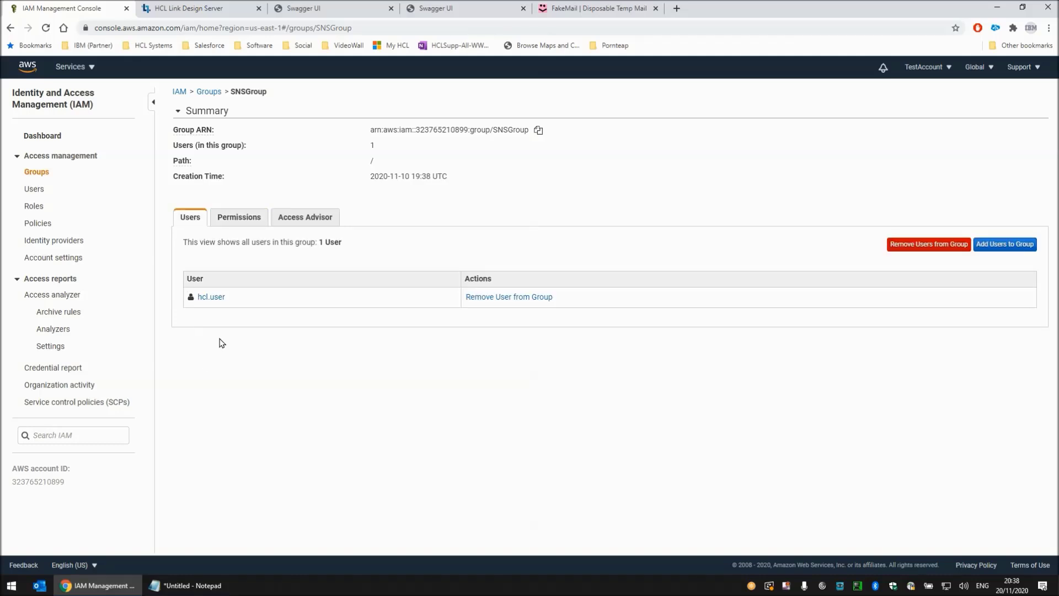
# - View hcl.user's security credentials and check its access keys against the -AK and -SK lines in the Notepad notes
pyautogui.click(214, 300)
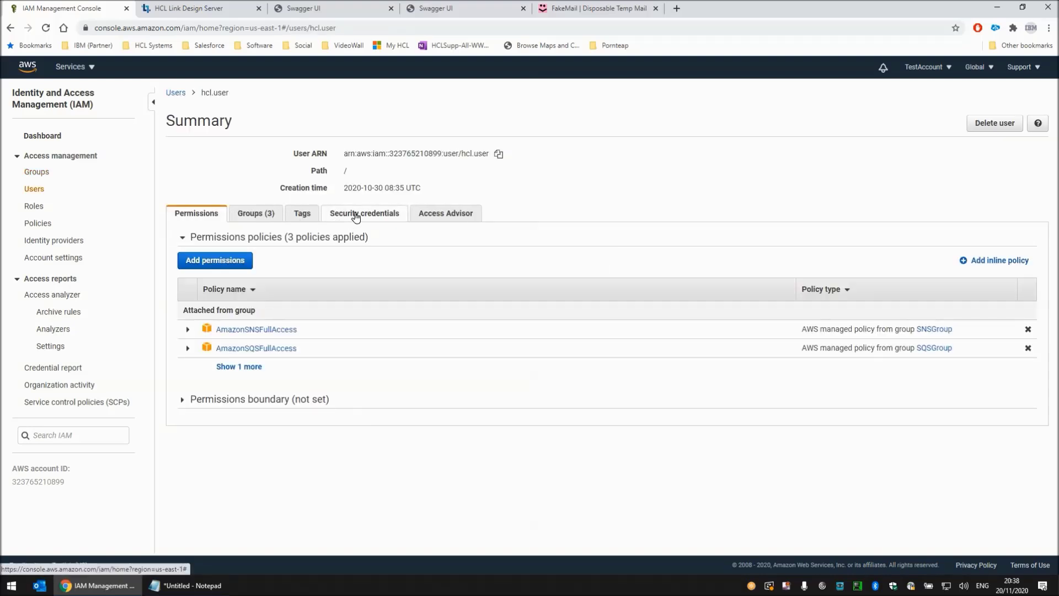
pyautogui.click(356, 216)
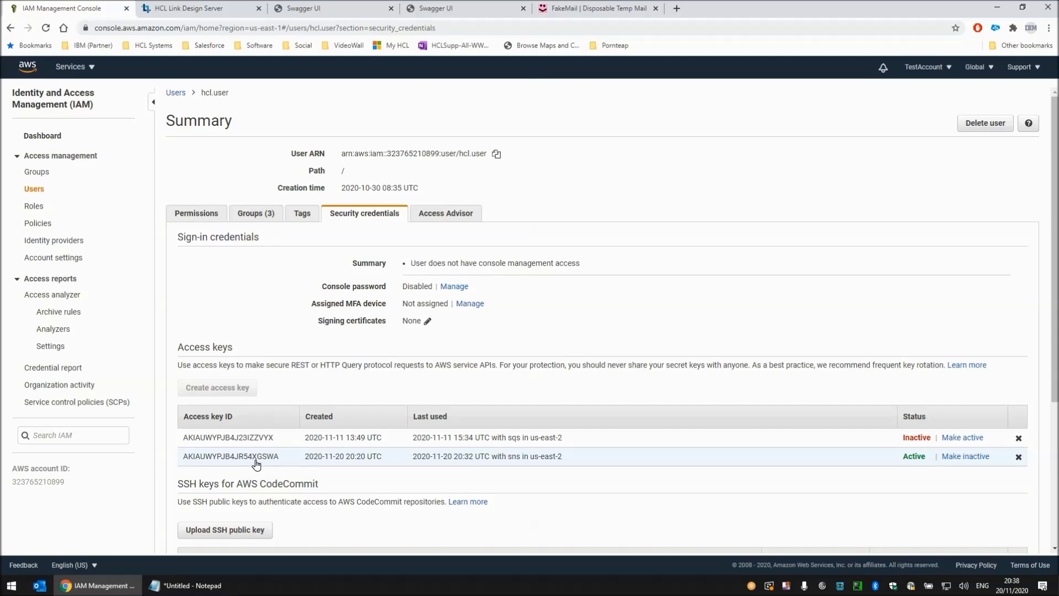
pyautogui.click(204, 586)
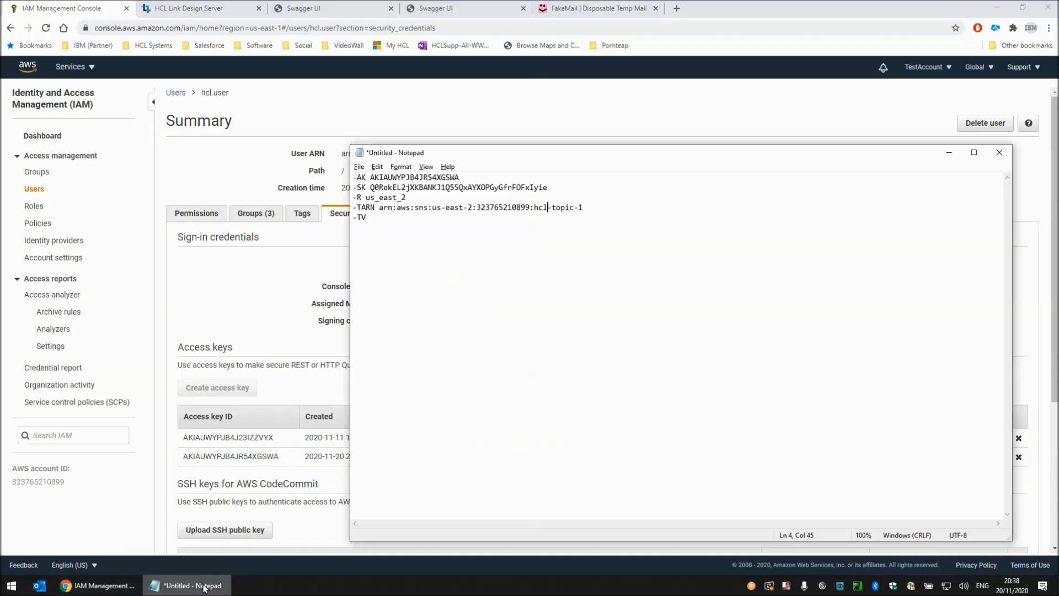
pyautogui.moveTo(555, 189); pyautogui.dragTo(335, 178)
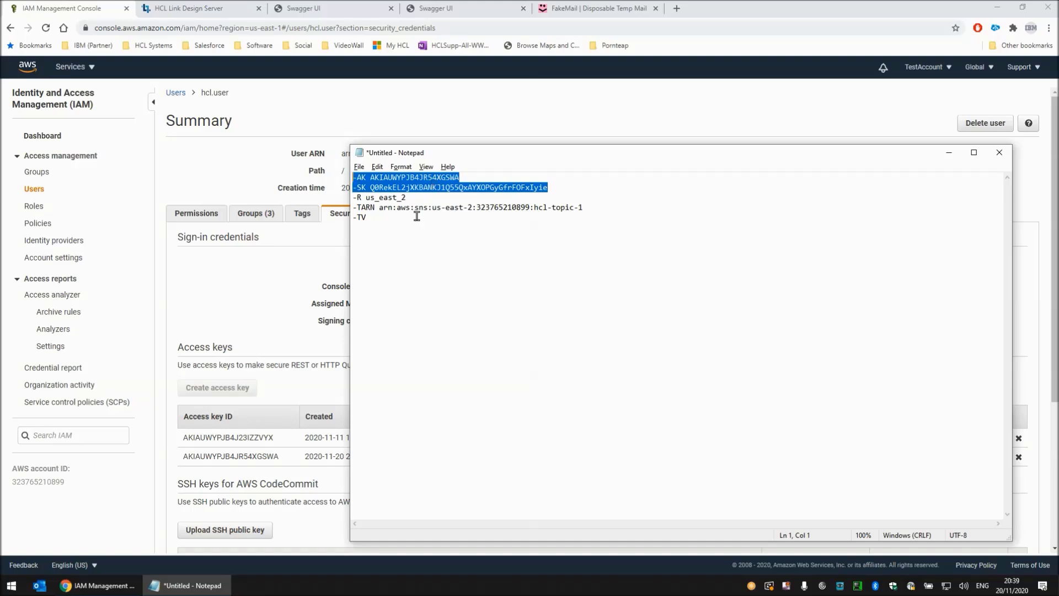
pyautogui.click(100, 586)
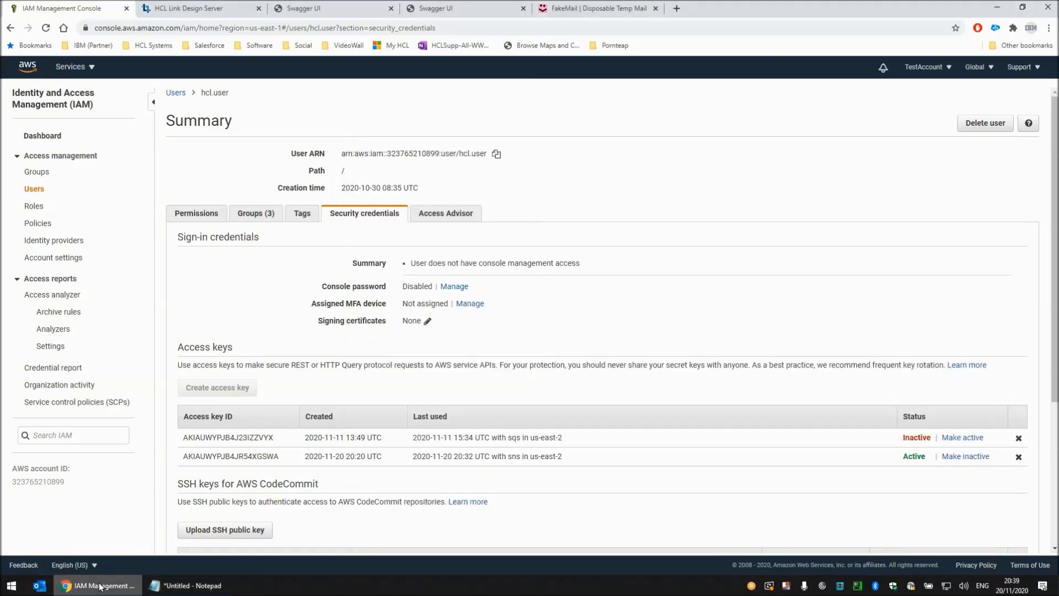
# - Open the Simple Notification Service topic hcl-topic-1 from the AWS console home and highlight its ARN
pyautogui.click(26, 68)
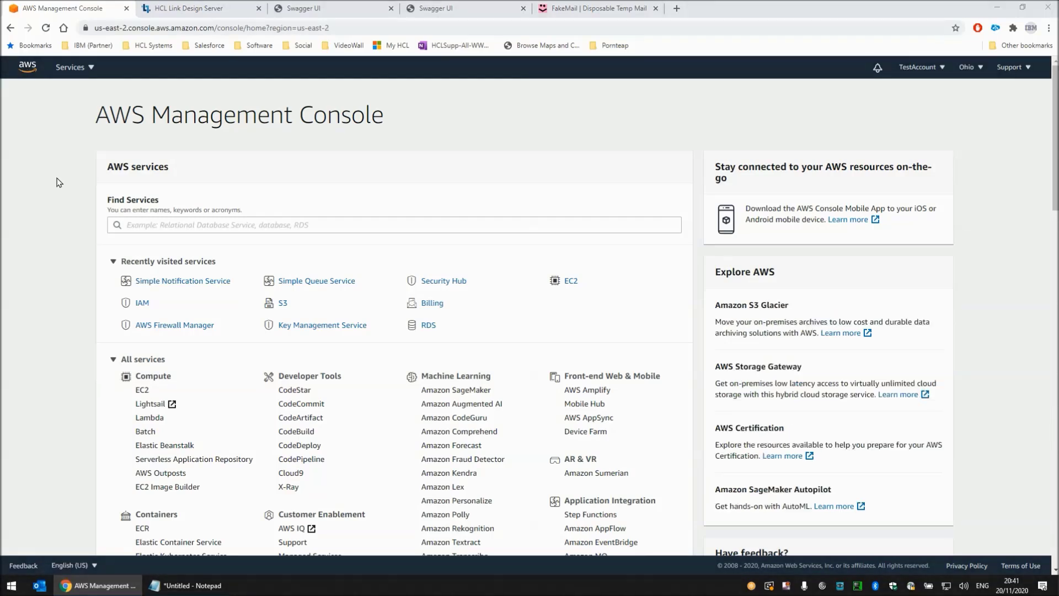
pyautogui.click(153, 285)
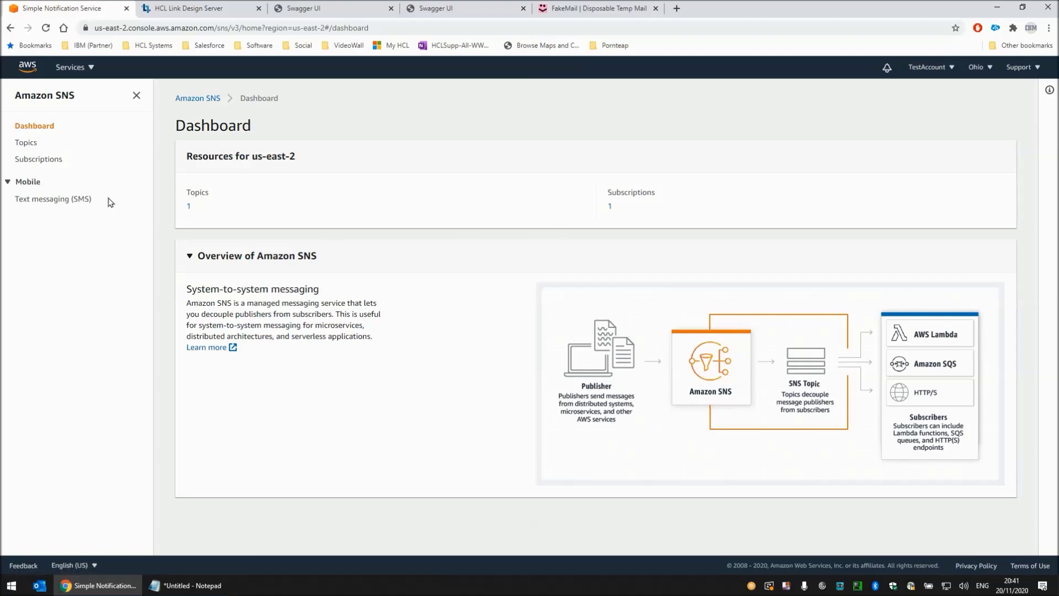
pyautogui.click(32, 145)
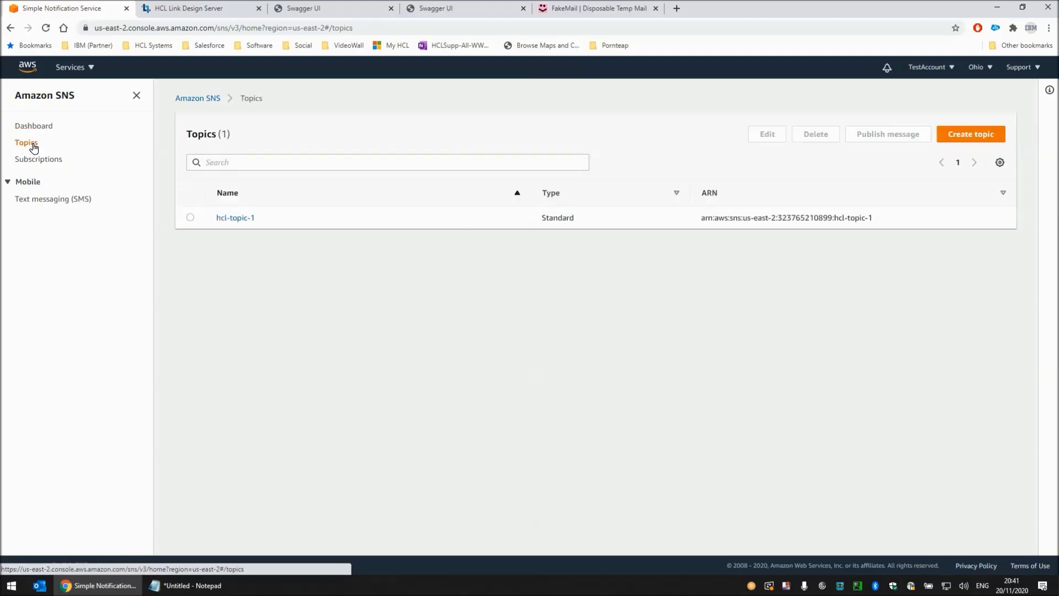
pyautogui.click(236, 218)
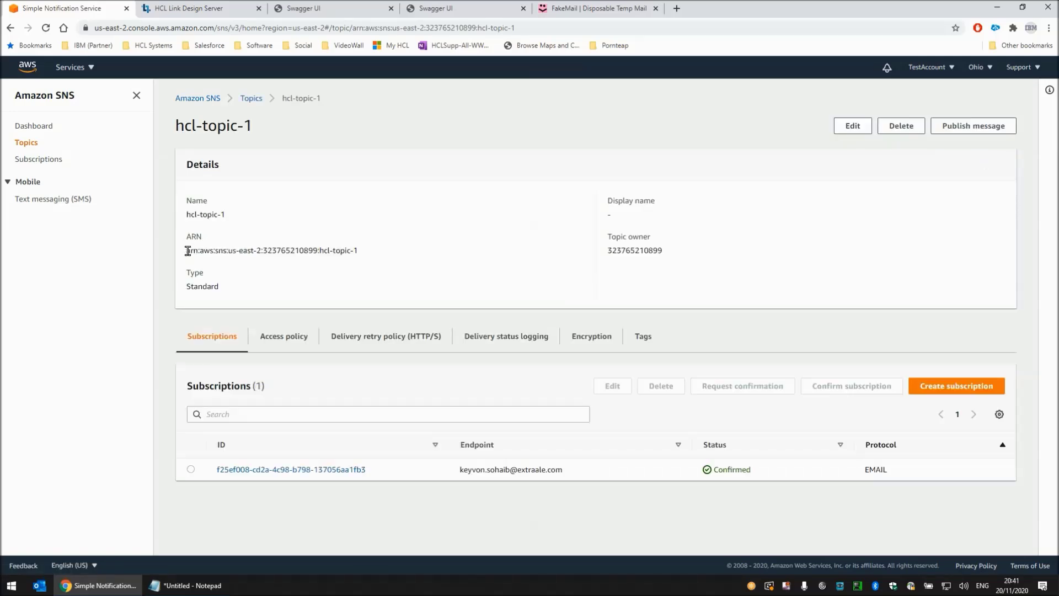
pyautogui.moveTo(186, 251); pyautogui.dragTo(360, 257)
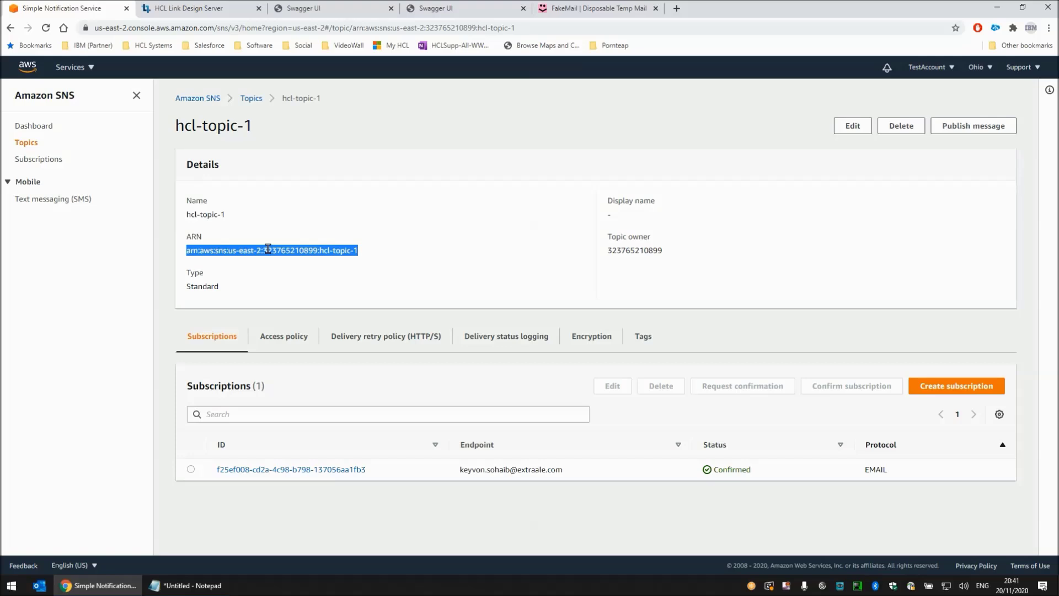
# - Review the topic ARN, region and -TV lines in the Notepad notes, comparing the ARN's region part with the -R value
pyautogui.click(191, 586)
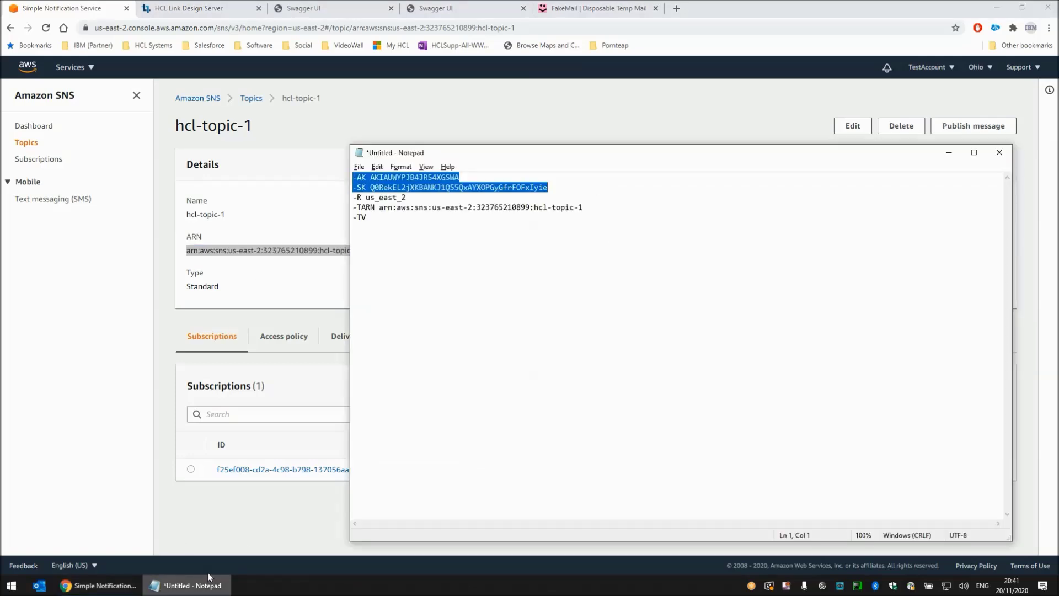
pyautogui.moveTo(379, 207); pyautogui.dragTo(597, 209)
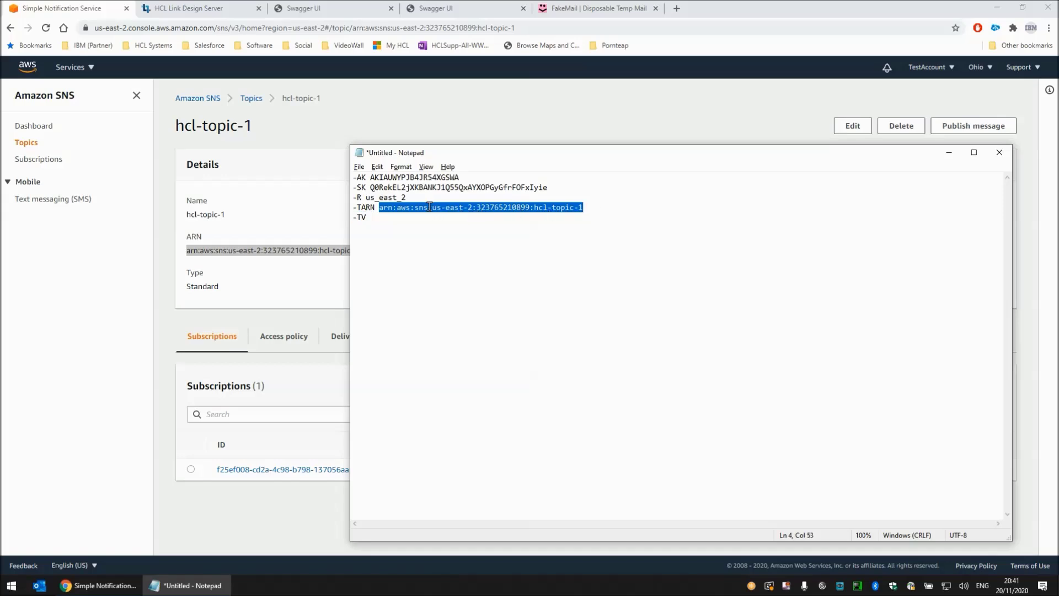
pyautogui.moveTo(432, 208); pyautogui.dragTo(470, 207)
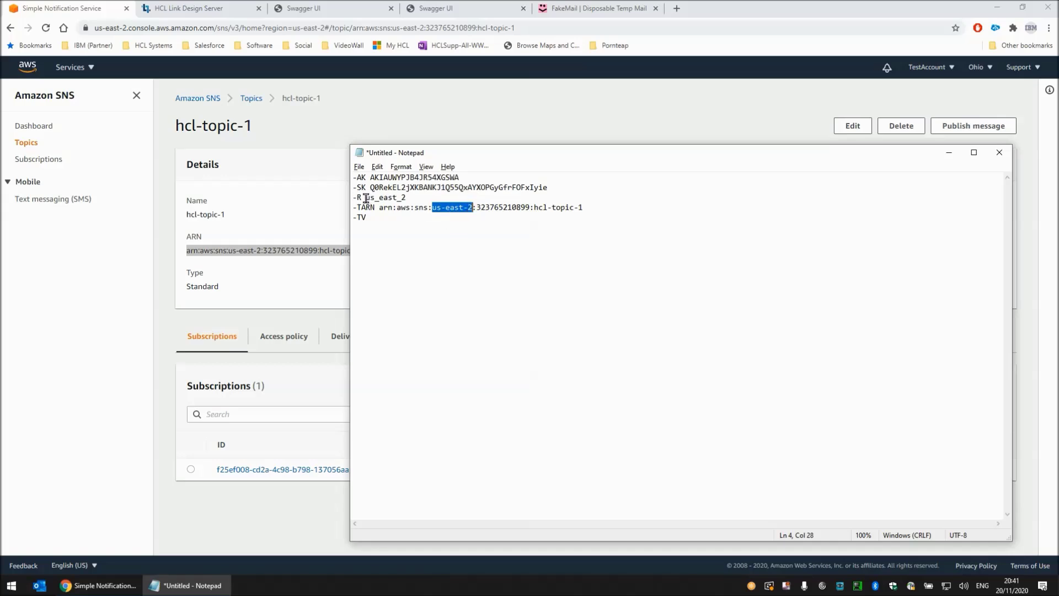
pyautogui.moveTo(366, 198); pyautogui.dragTo(406, 198)
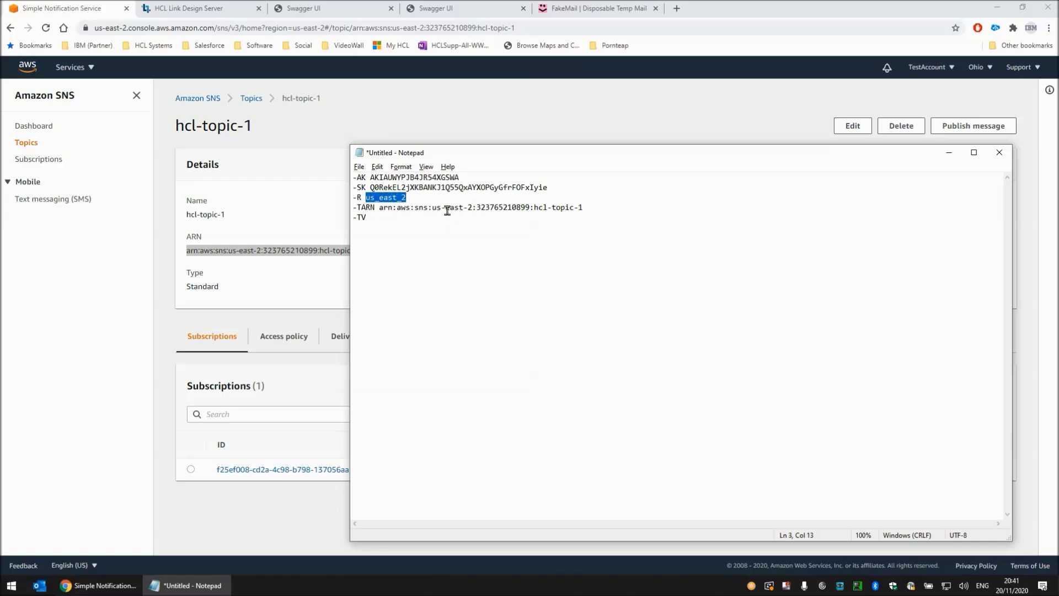
pyautogui.click(384, 221)
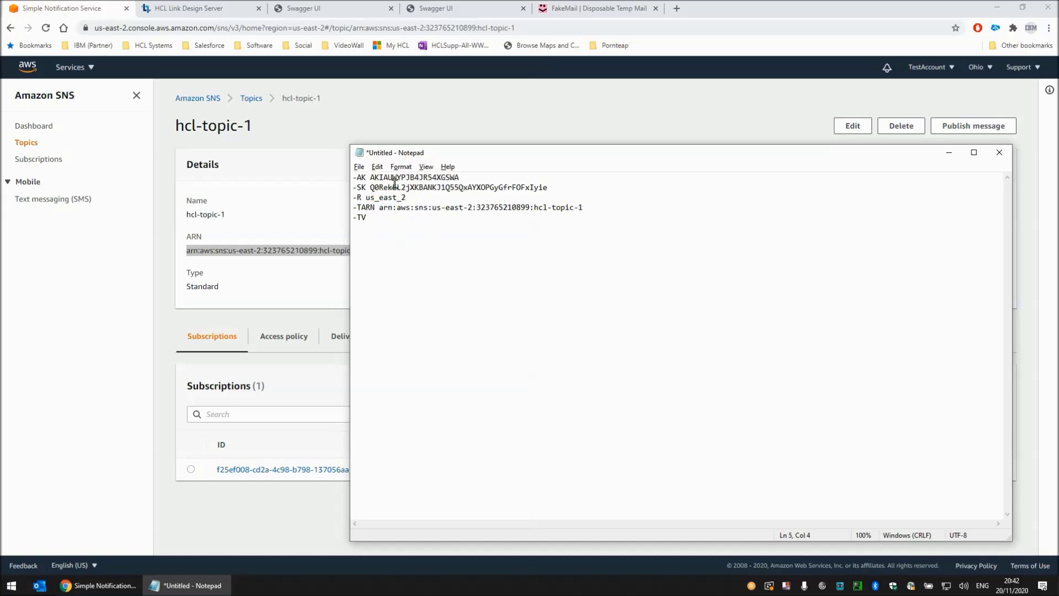
pyautogui.click(314, 137)
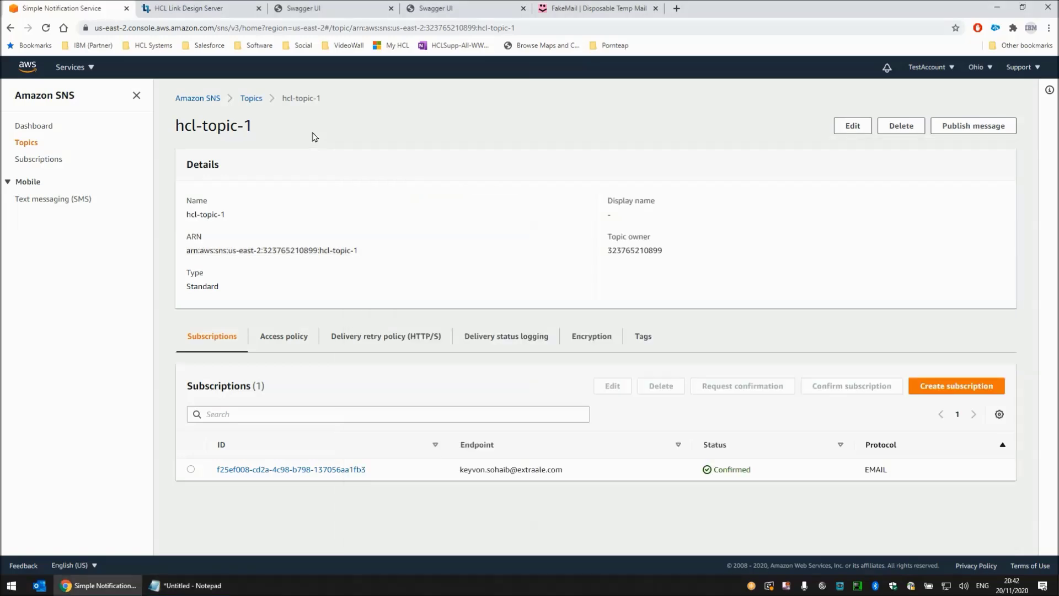
# - Check the SNS subscription list and its endpoint's FakeMail inbox, then return to the AWS console home
pyautogui.click(31, 161)
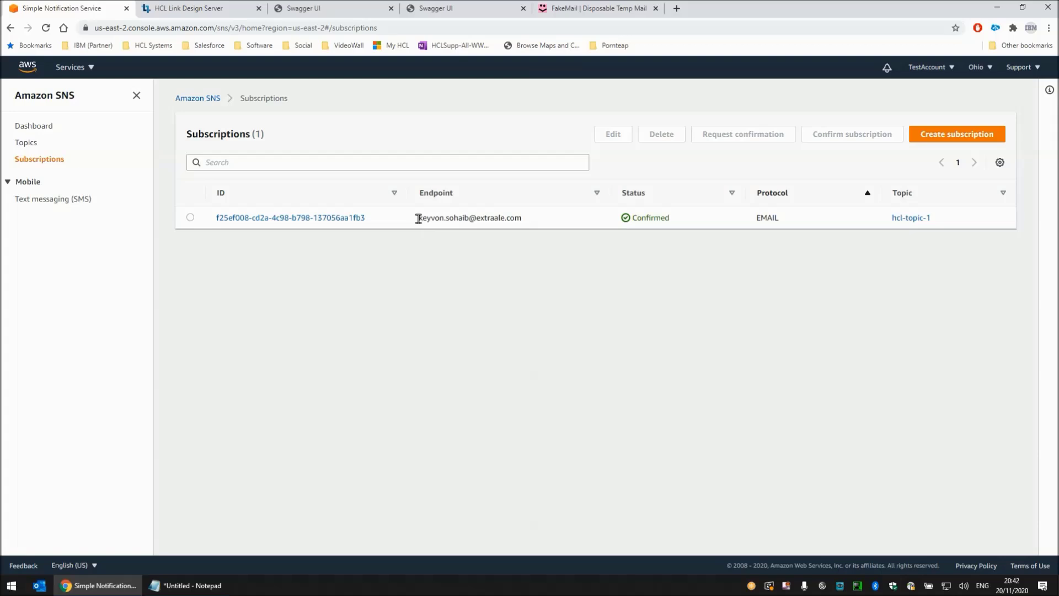
pyautogui.click(577, 8)
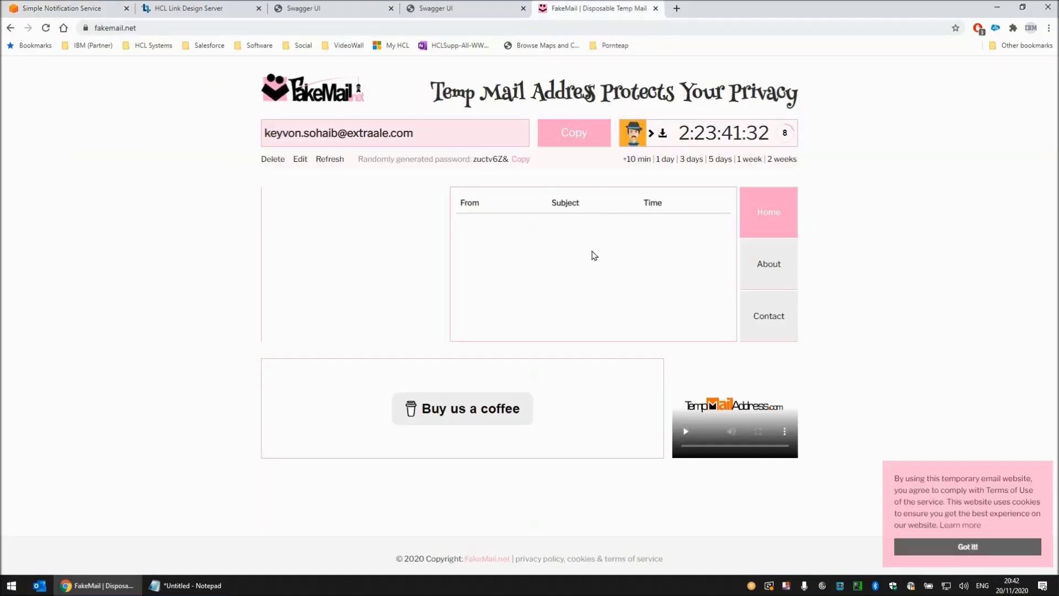
pyautogui.click(73, 11)
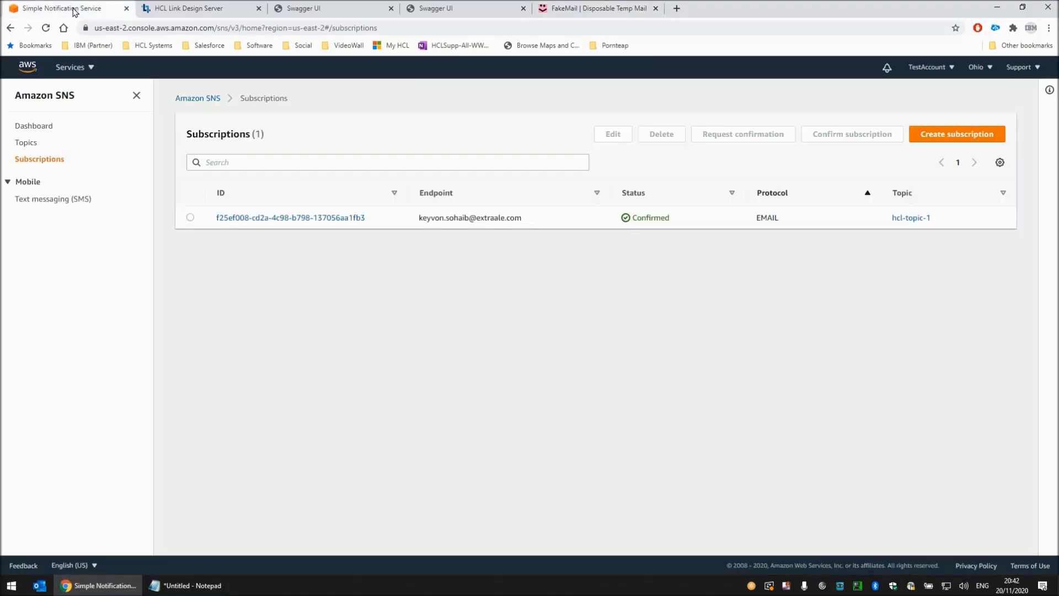
pyautogui.click(31, 71)
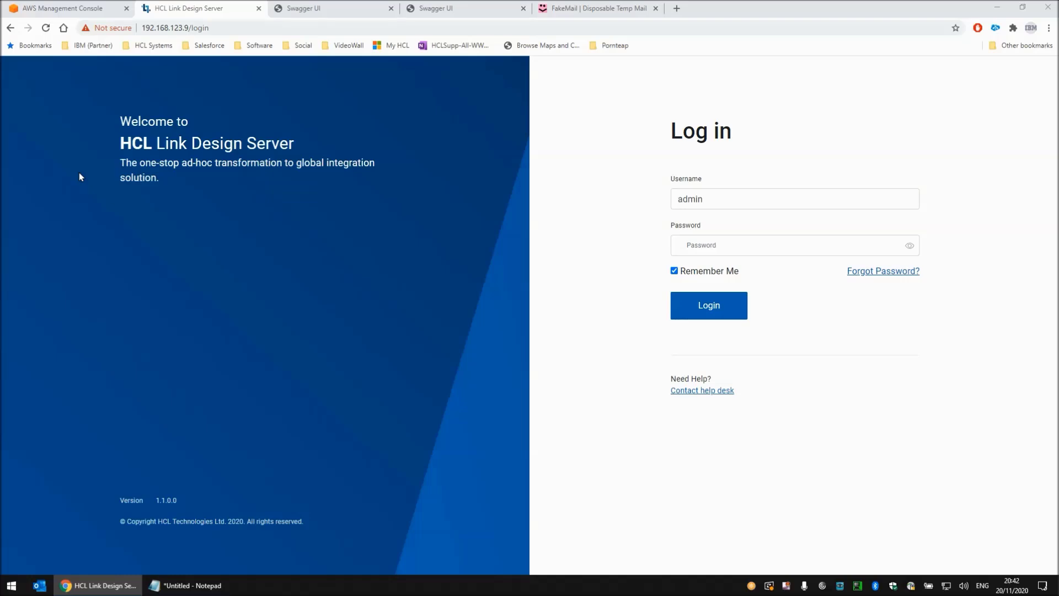
# - Log in to HCL Link Design Server as admin by entering the account password
pyautogui.click(755, 246)
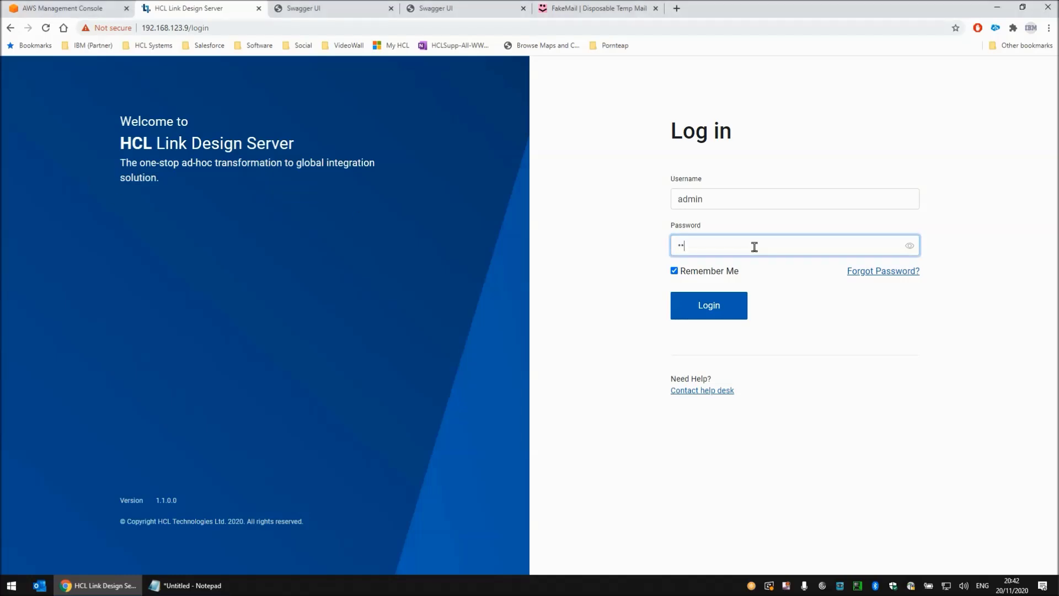
pyautogui.press('Return')
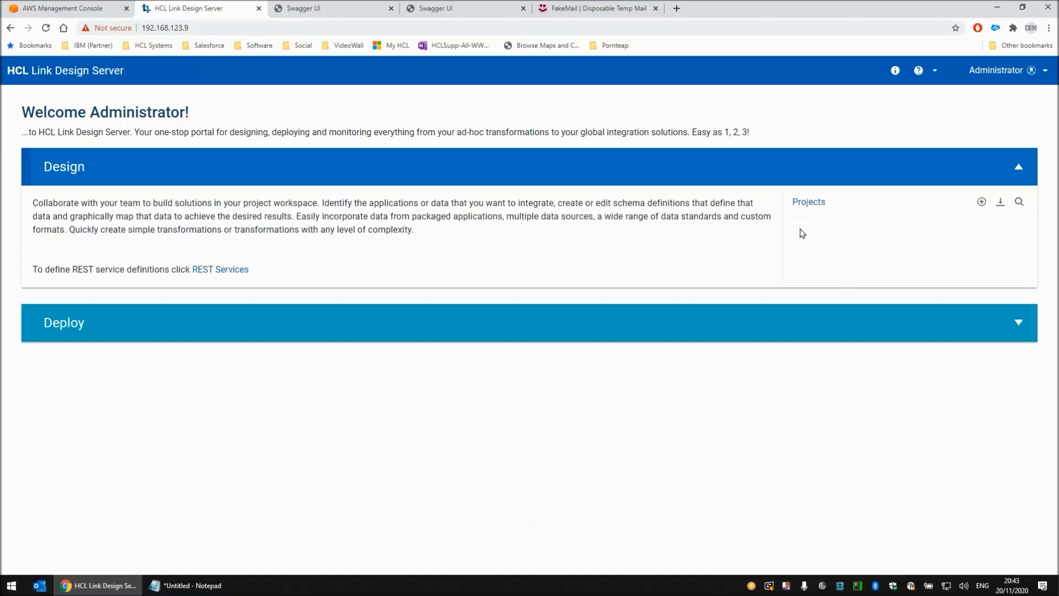
# - Create a design project named Project1 and open its workspace
pyautogui.click(981, 202)
pyautogui.click(593, 252)
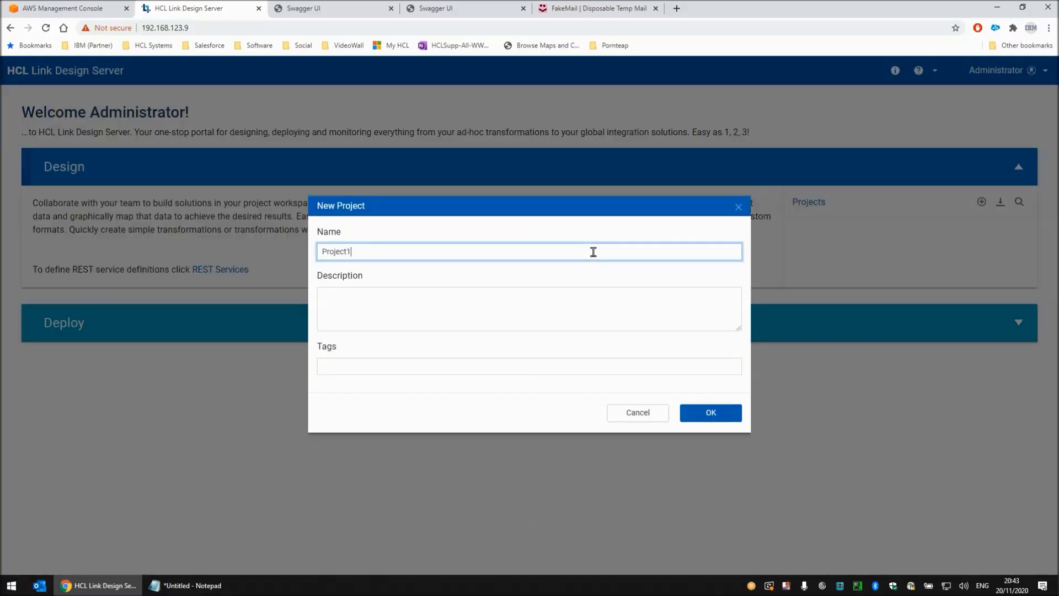
pyautogui.press('Return')
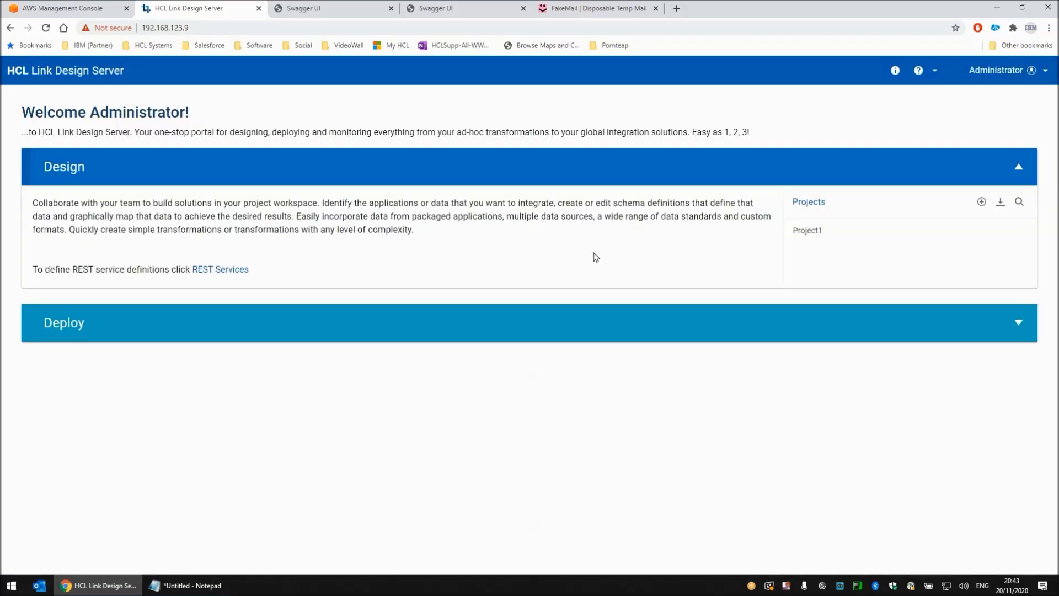
pyautogui.click(805, 230)
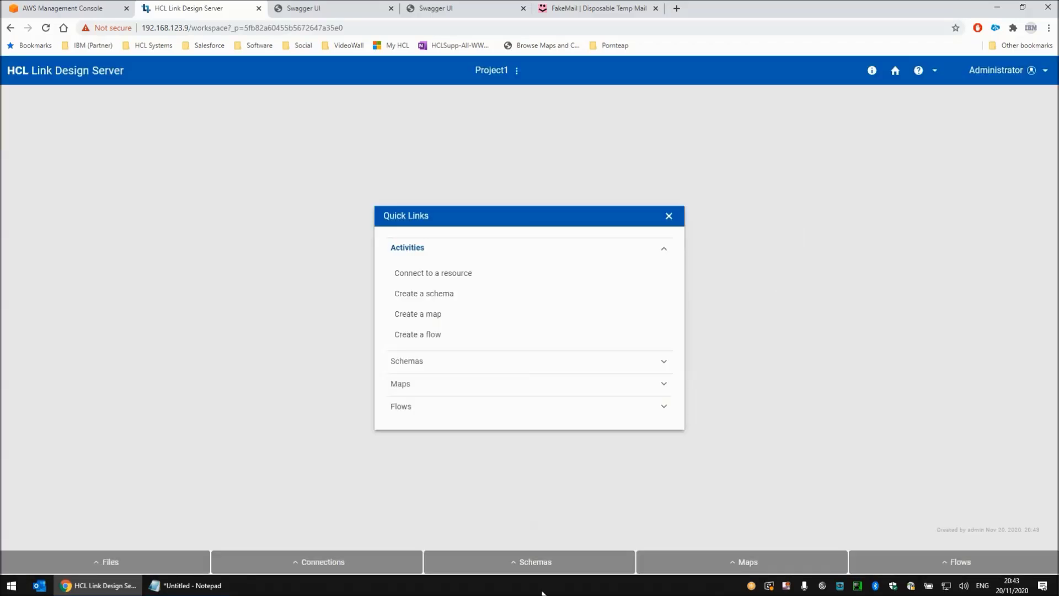
# - Create a new schema named Utility in the project
pyautogui.click(535, 562)
pyautogui.click(468, 537)
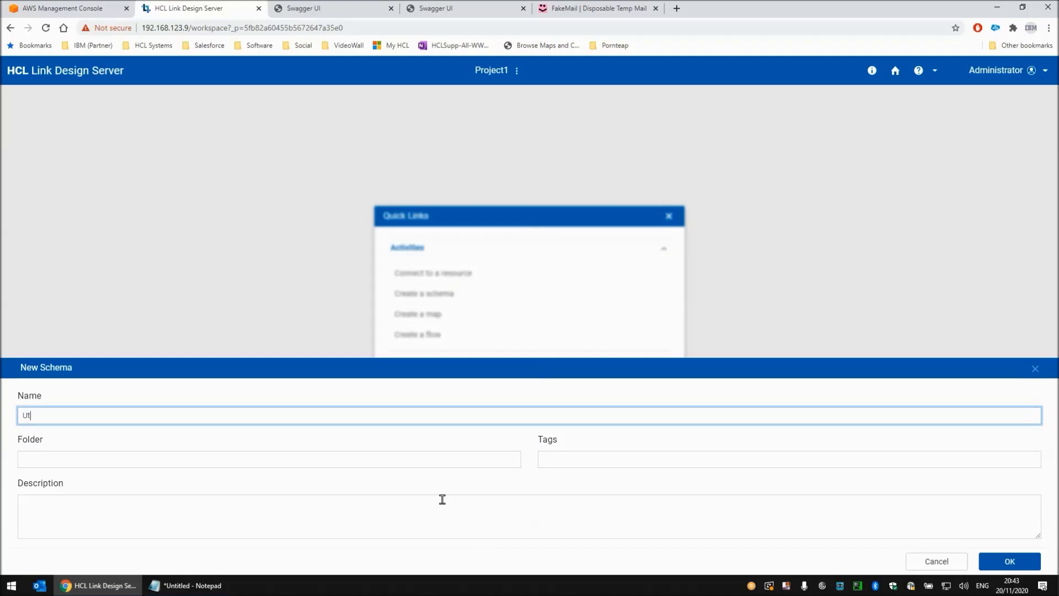
pyautogui.press('Return')
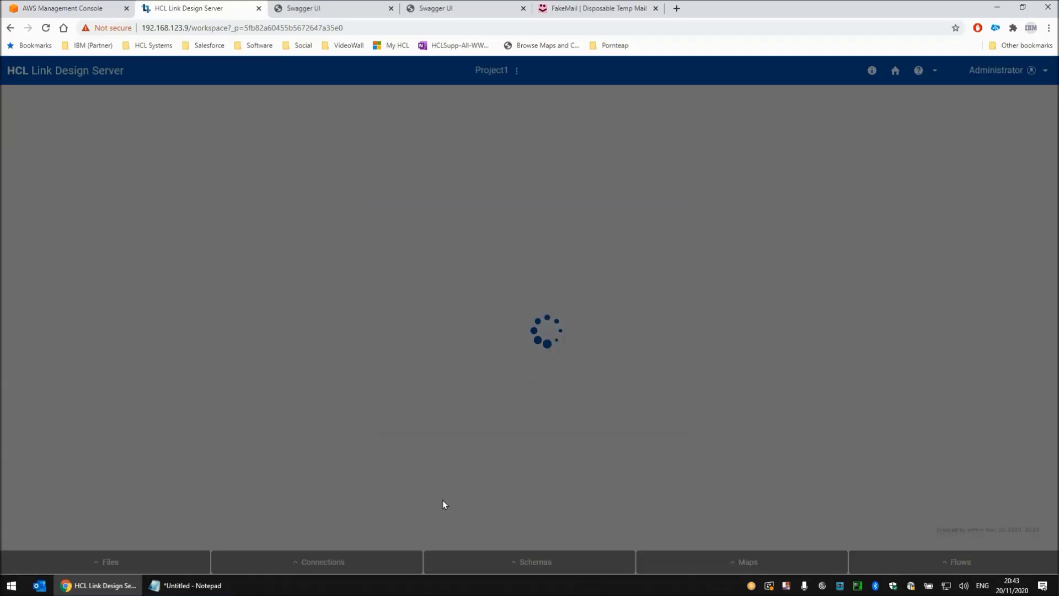
# - Add a type under Root as an Item named TextItem, close its properties and save the schema
pyautogui.rightClick(59, 148)
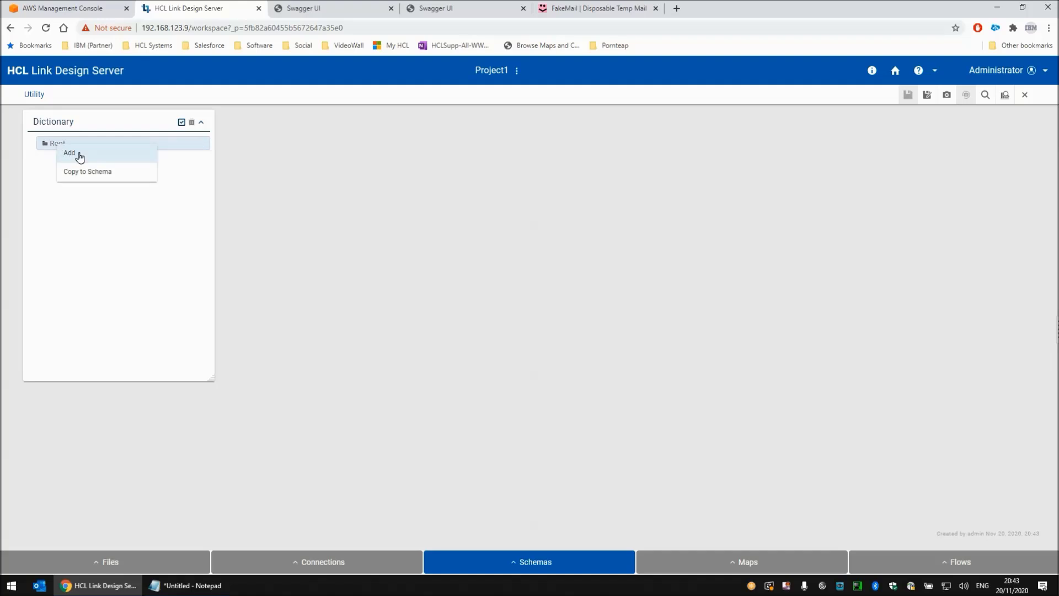
pyautogui.click(83, 156)
pyautogui.click(353, 174)
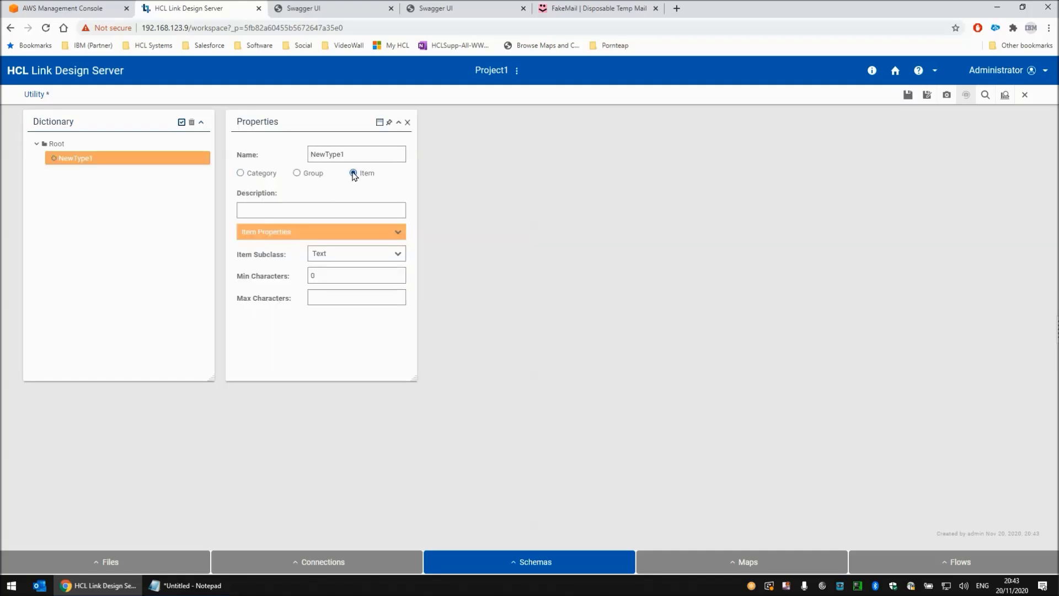
pyautogui.doubleClick(352, 153)
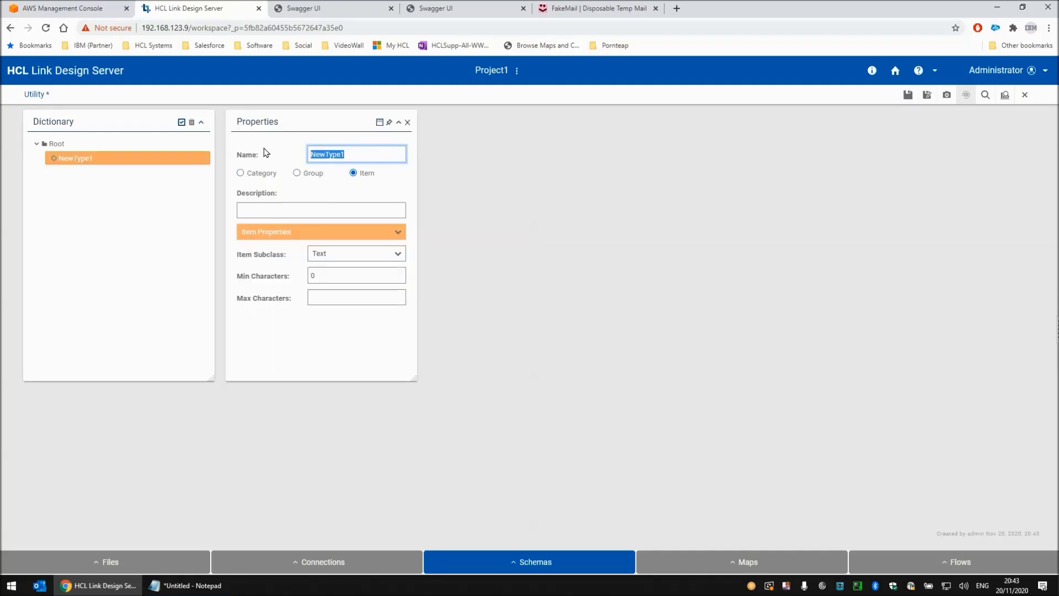
pyautogui.write('TextItem')
pyautogui.click(408, 122)
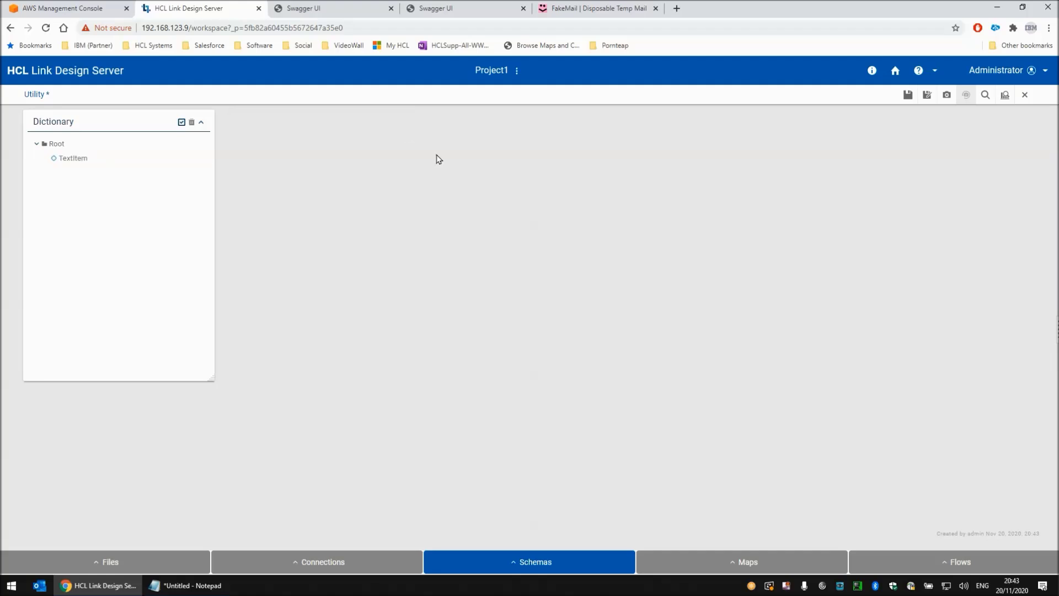
pyautogui.click(908, 95)
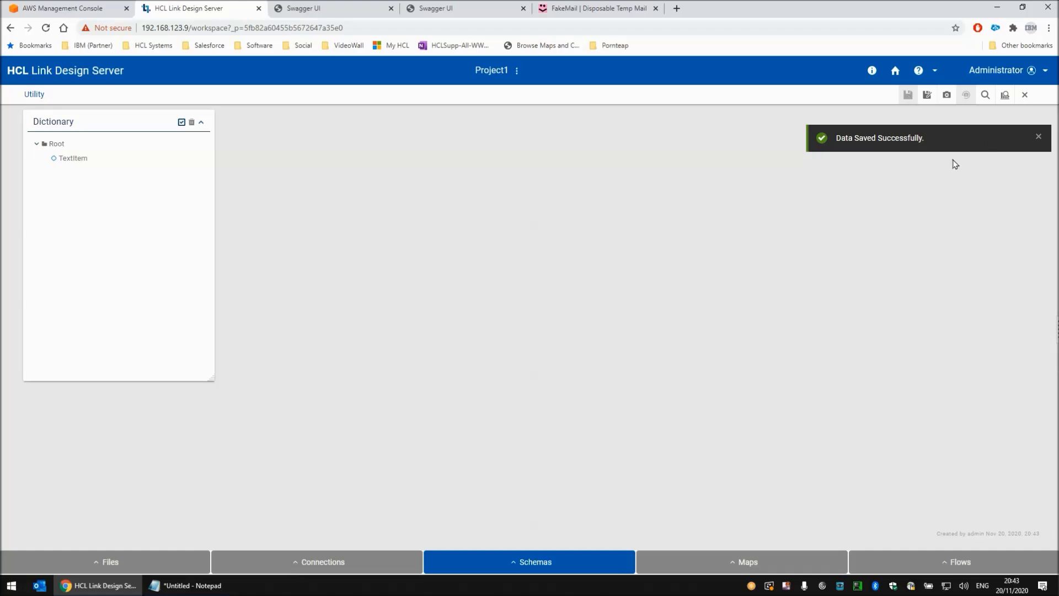
# - Close the Utility schema and create a new map named SendMessage
pyautogui.click(1025, 94)
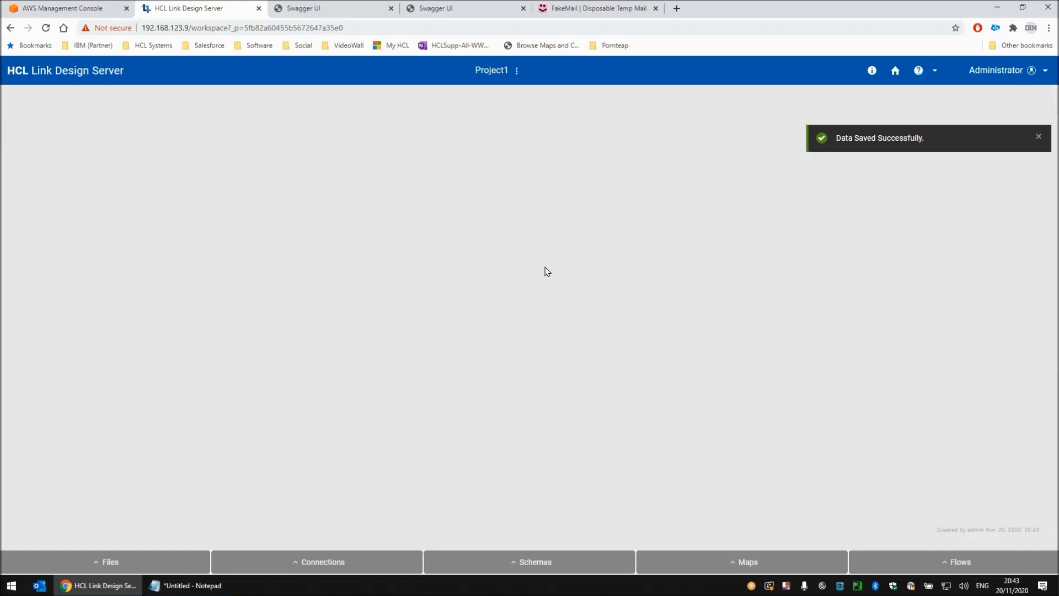
pyautogui.click(741, 562)
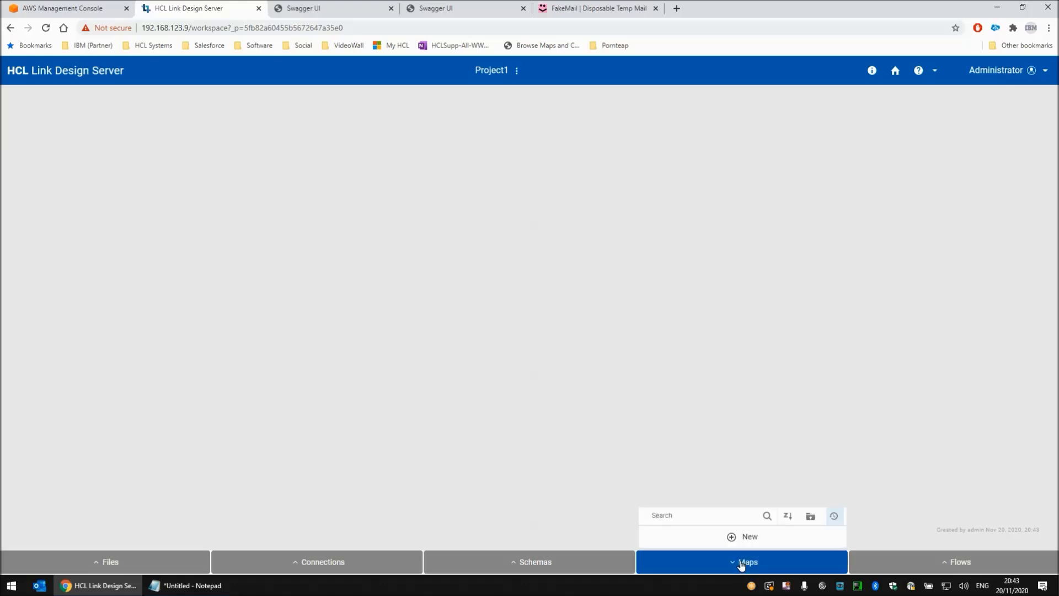
pyautogui.click(740, 537)
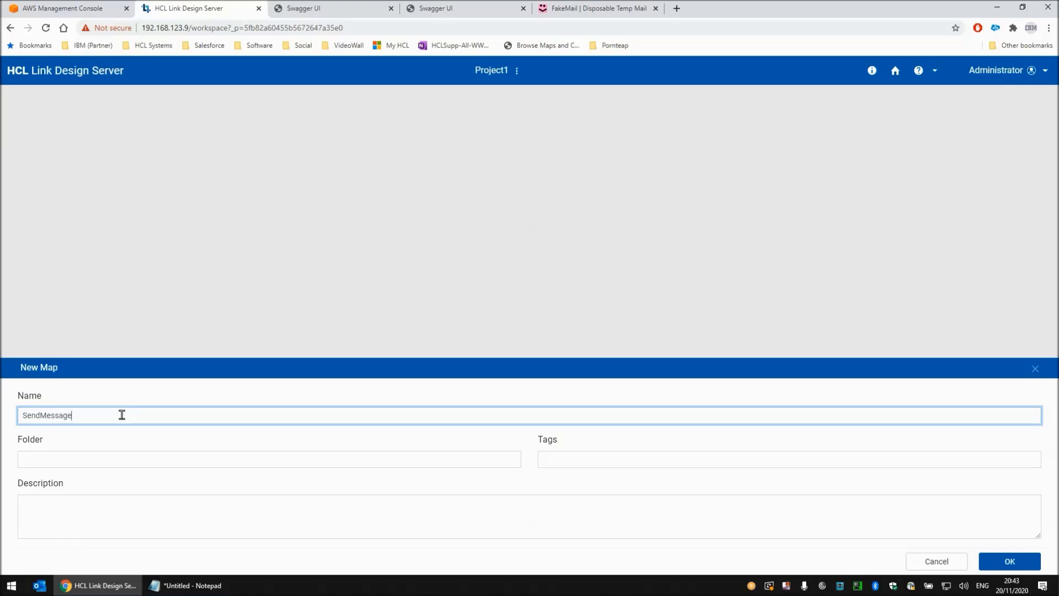
pyautogui.press('Return')
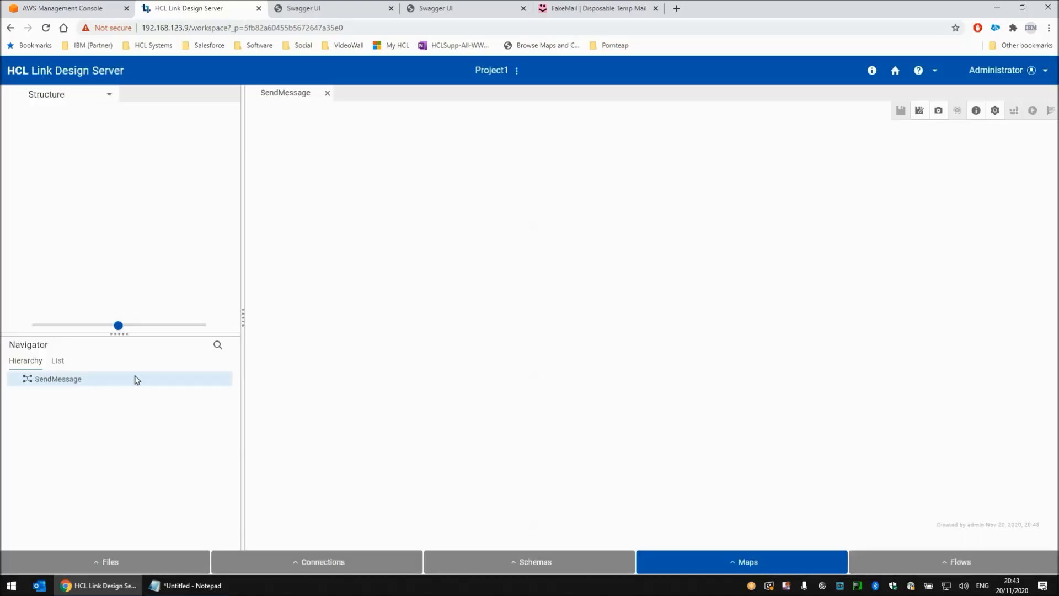
# - Start a source named In1 for the SendMessage map, using a new connection of type Echo
pyautogui.click(40, 97)
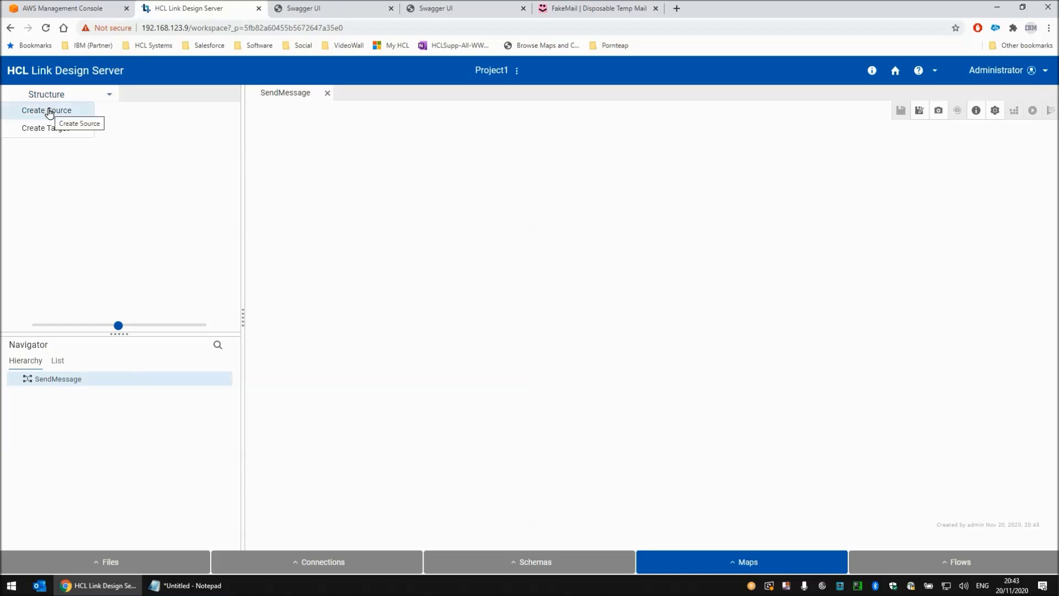
pyautogui.click(48, 112)
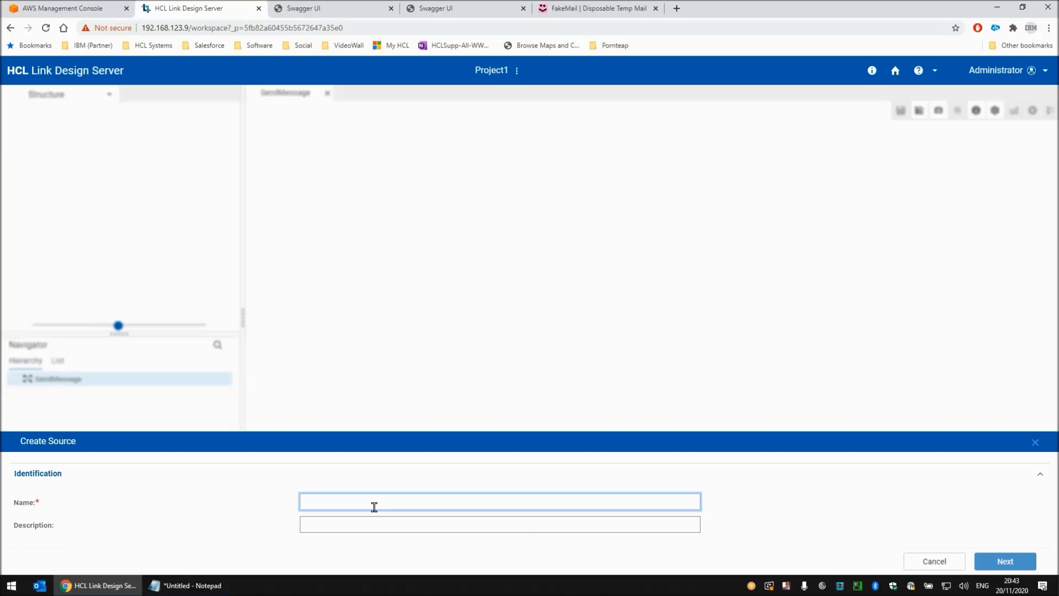
pyautogui.write('In1')
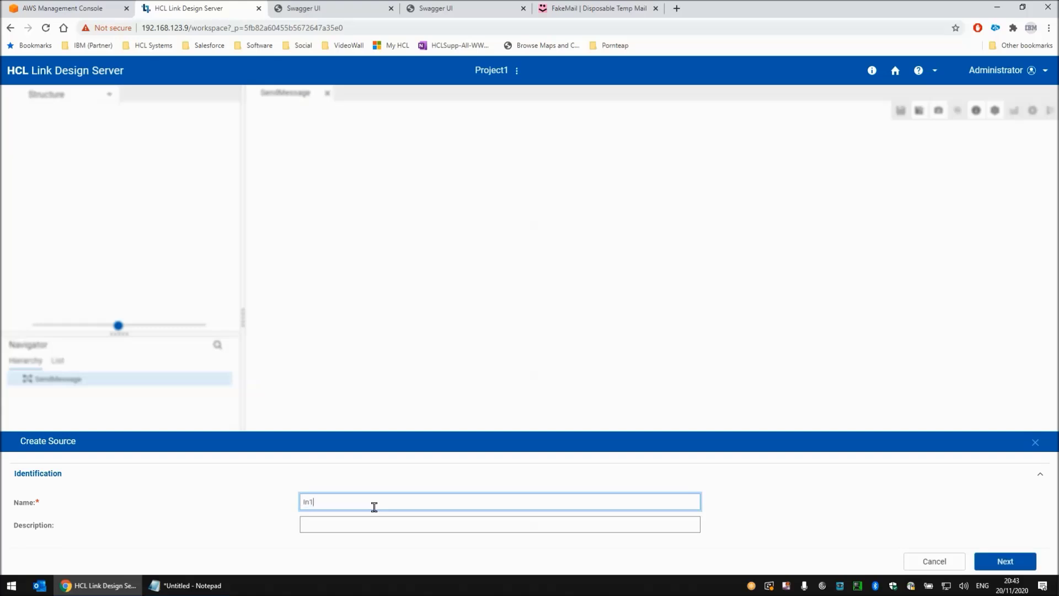
pyautogui.click(1011, 561)
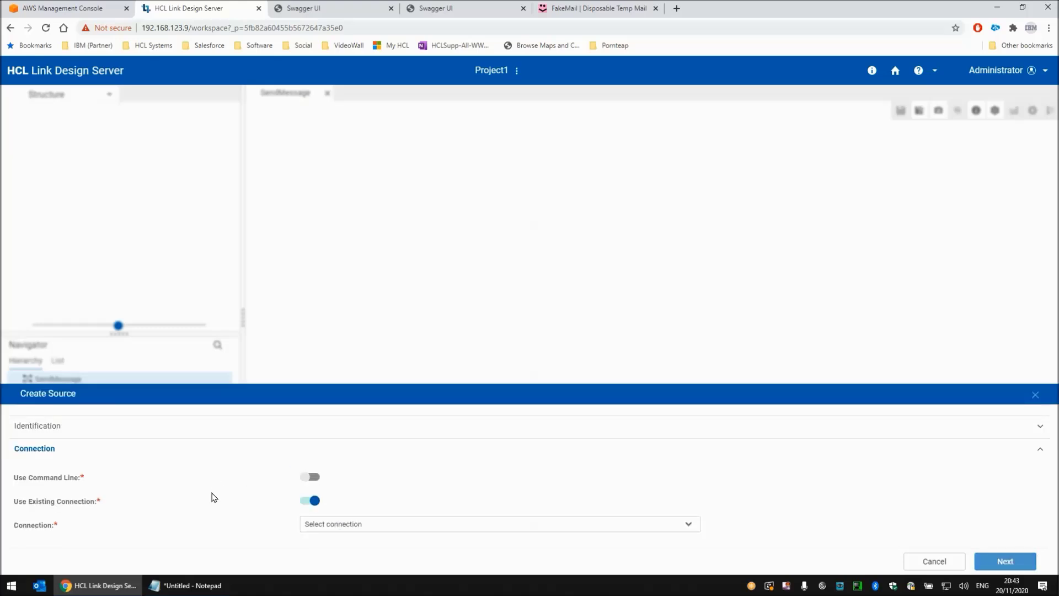
pyautogui.click(311, 500)
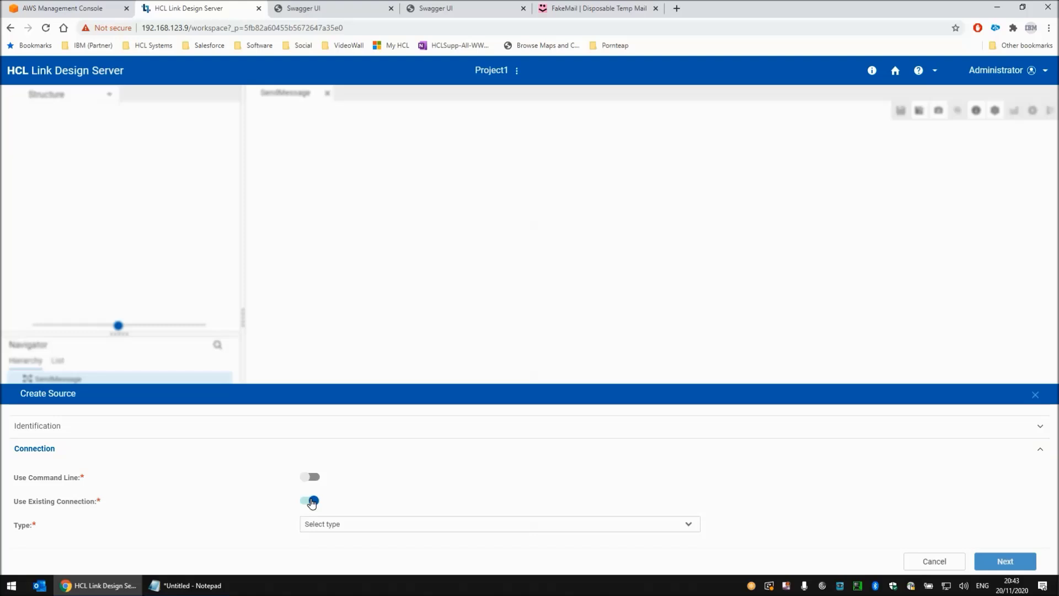
pyautogui.click(362, 527)
pyautogui.click(325, 454)
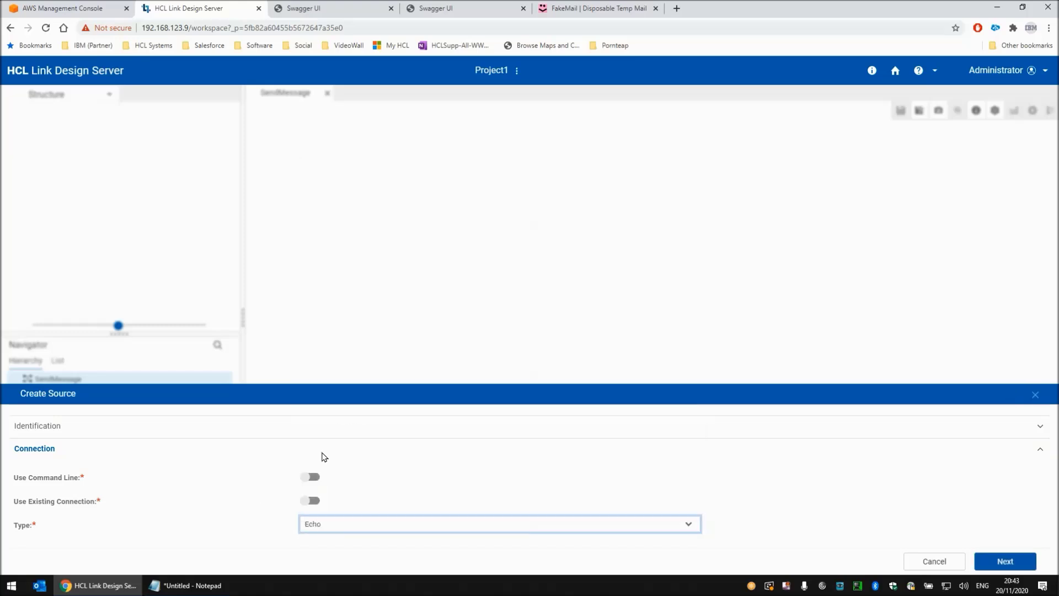
# - Set the source's data to "This is a message from HCL Link" and enable REST Input
pyautogui.click(1007, 561)
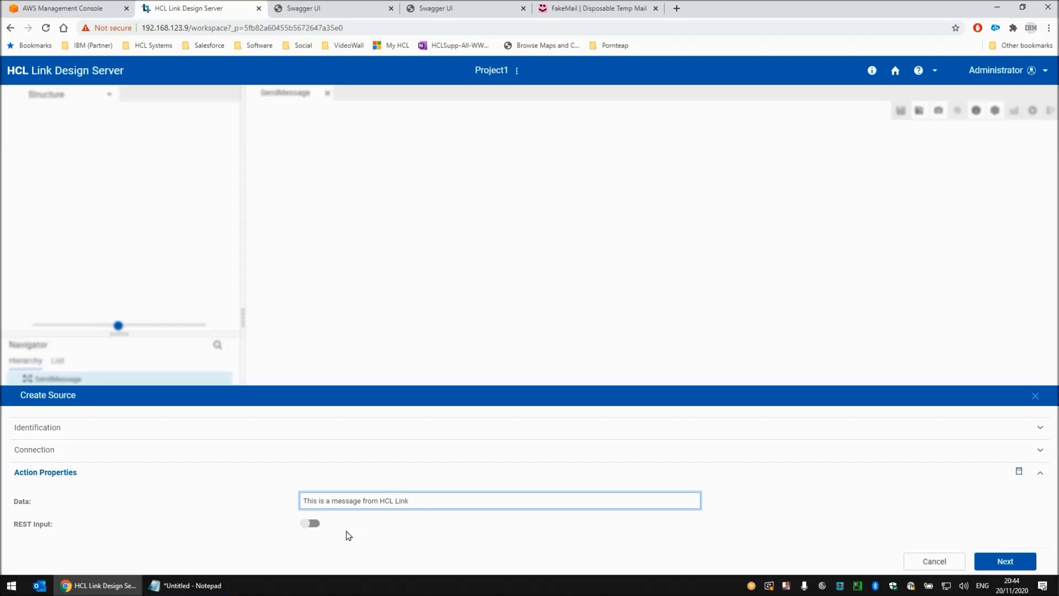
pyautogui.click(311, 525)
pyautogui.click(1005, 561)
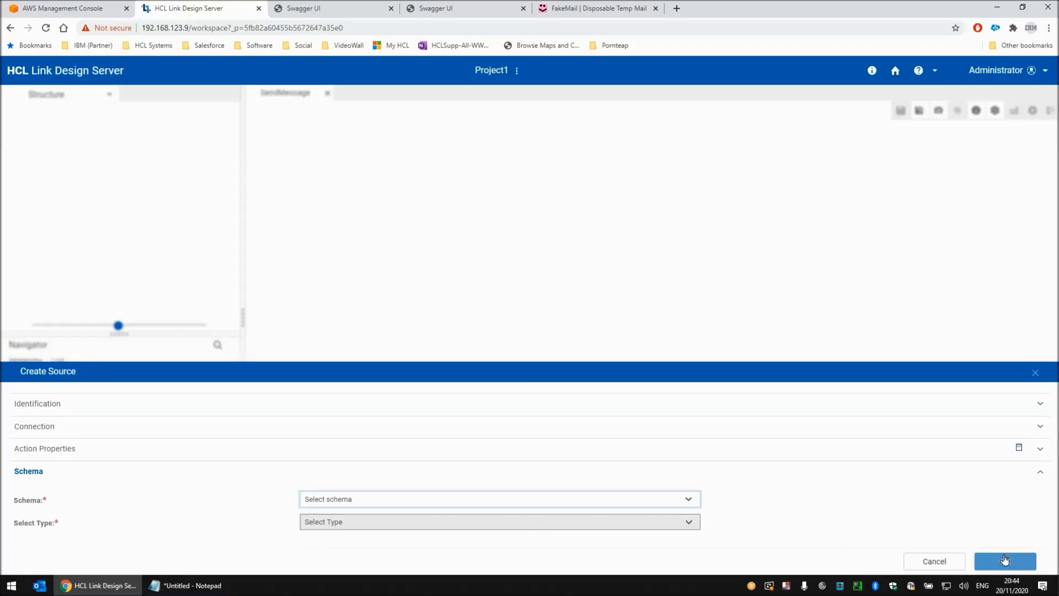
# - Assign the Utility schema and its TextItem type to the source and finish creating it
pyautogui.click(330, 501)
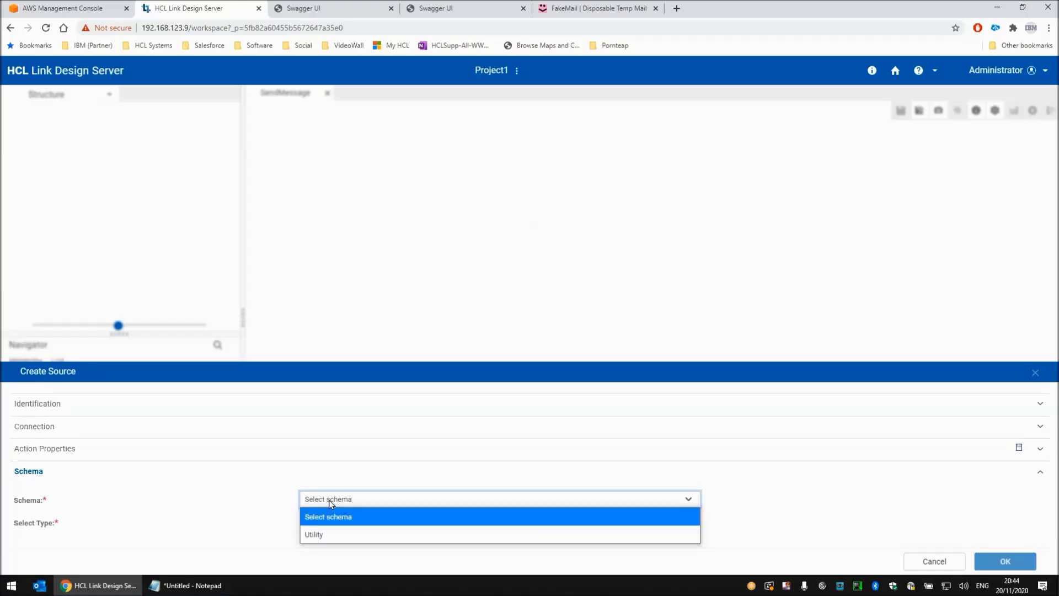
pyautogui.click(327, 533)
pyautogui.click(351, 522)
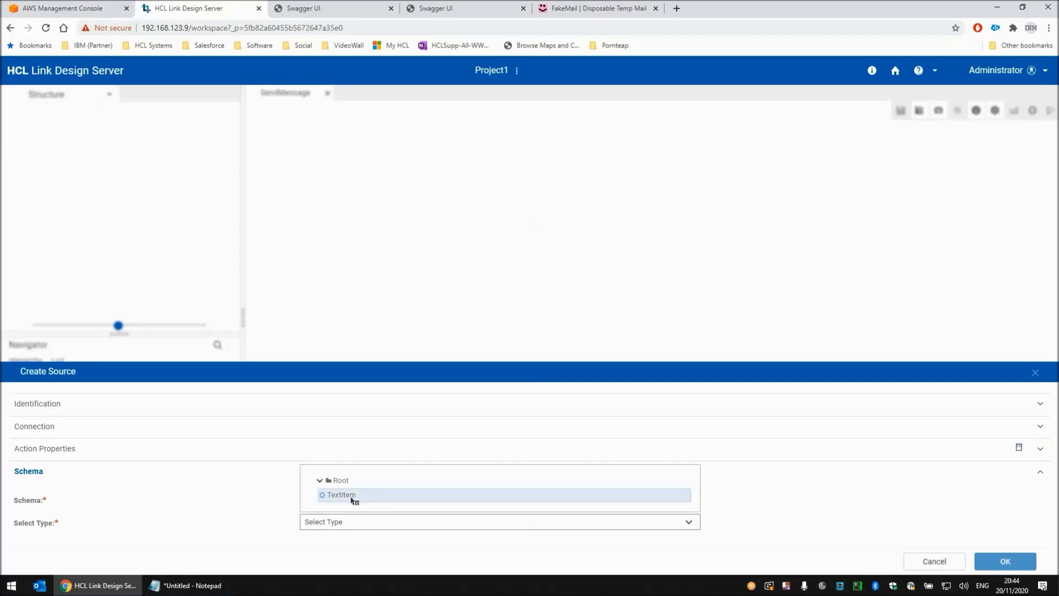
pyautogui.click(351, 496)
pyautogui.click(1006, 561)
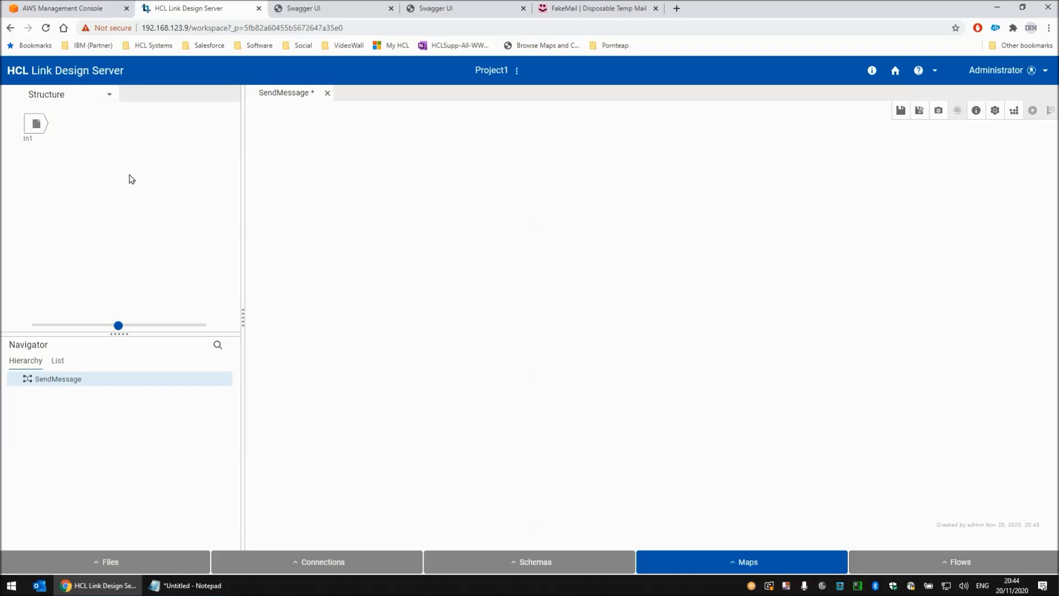
# - Start a named target for the SendMessage map, using a new connection of type Amazon SNS
pyautogui.click(57, 99)
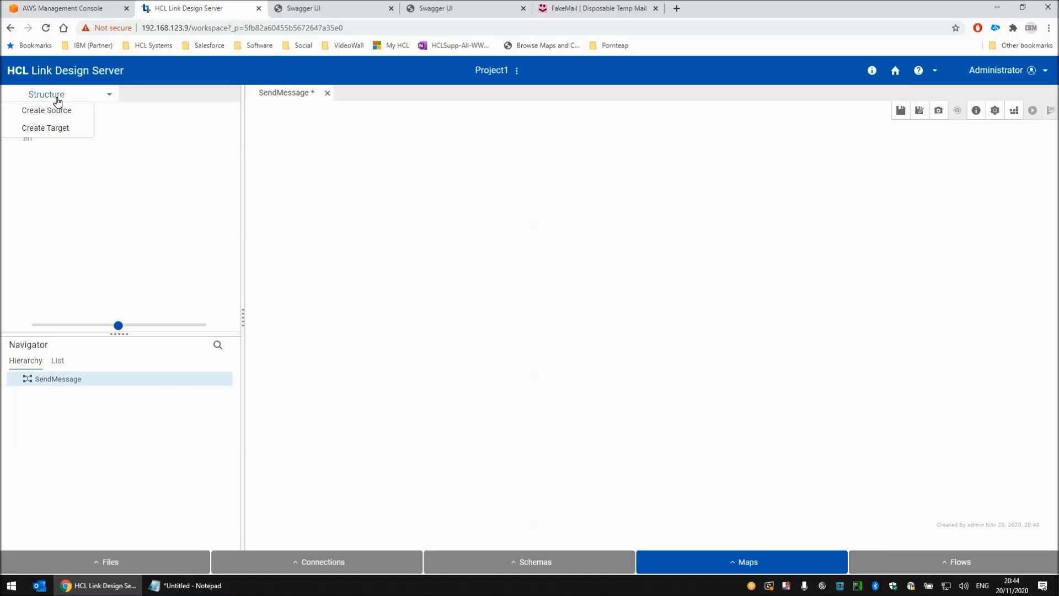
pyautogui.click(58, 128)
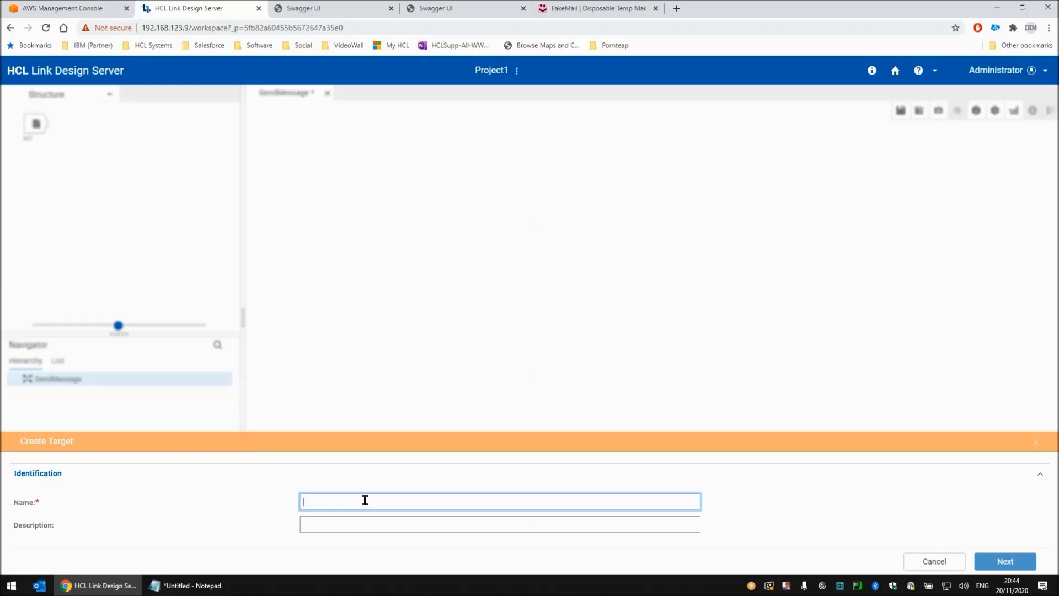
pyautogui.write('Out1')
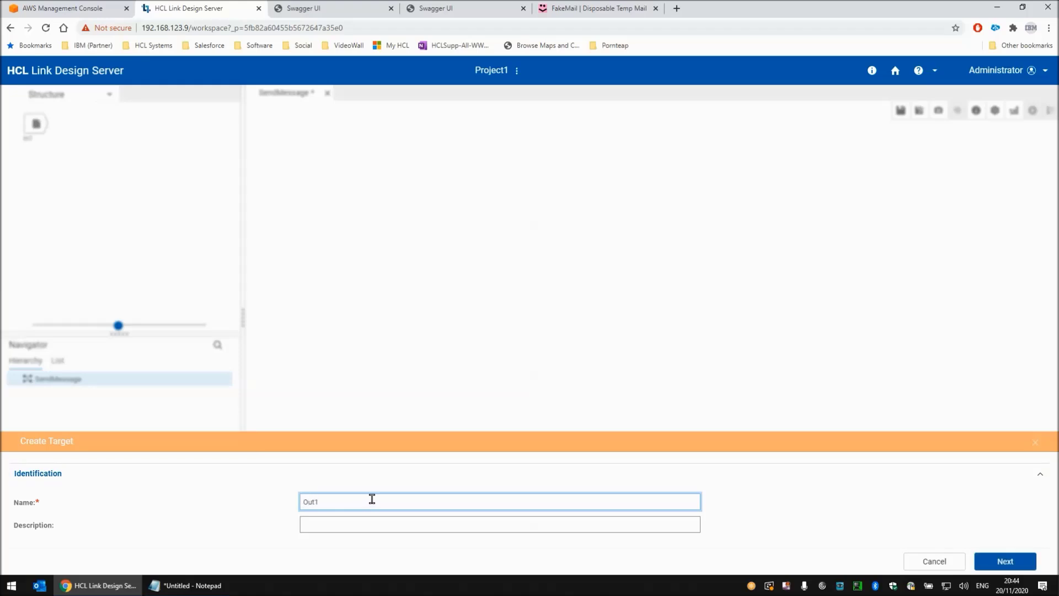
pyautogui.click(1005, 561)
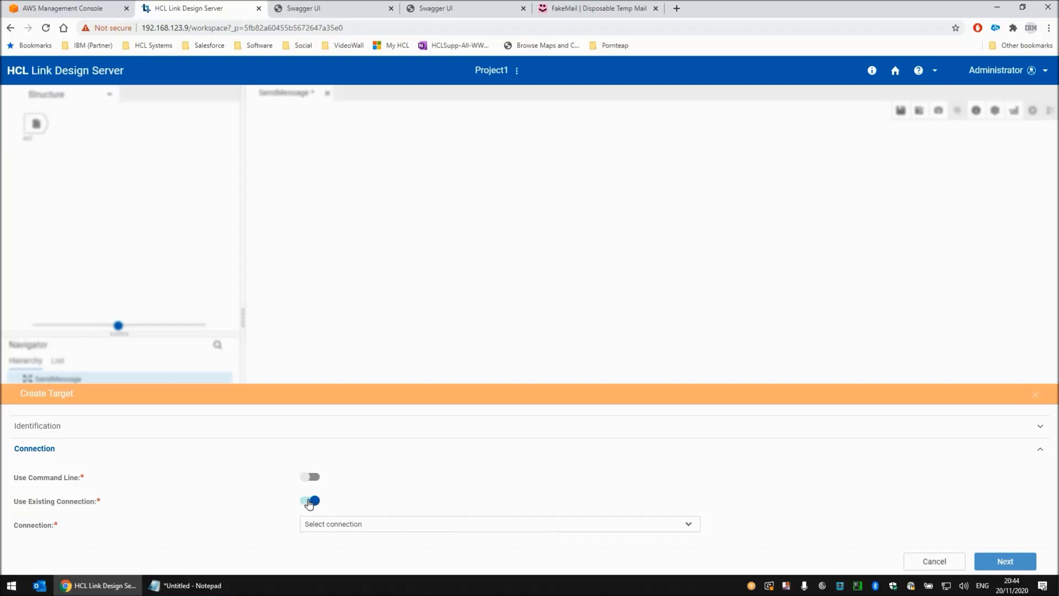
pyautogui.click(309, 502)
pyautogui.click(352, 525)
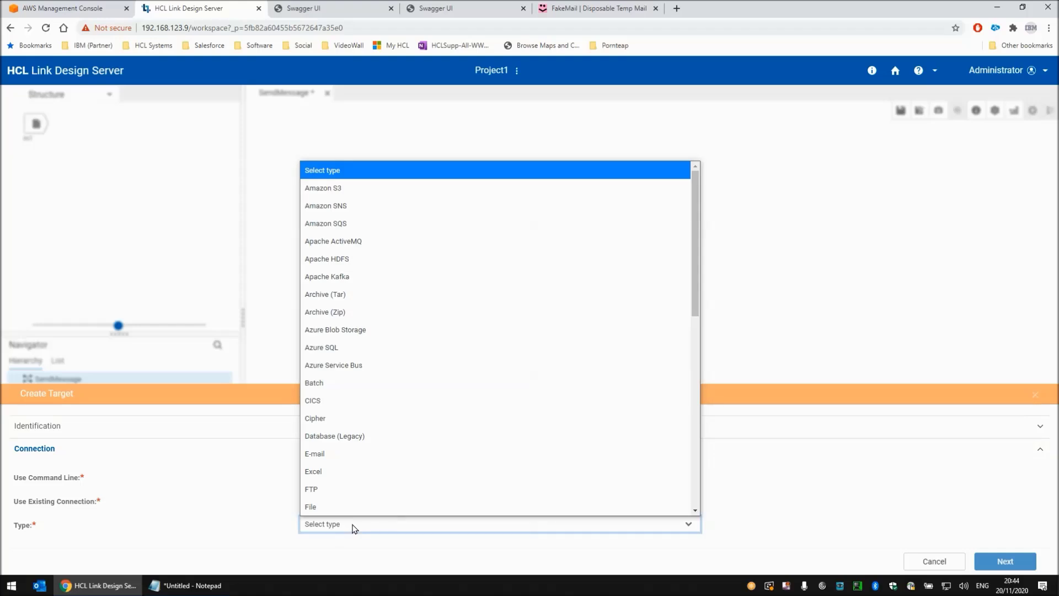
pyautogui.scroll(-1, 366, 319)
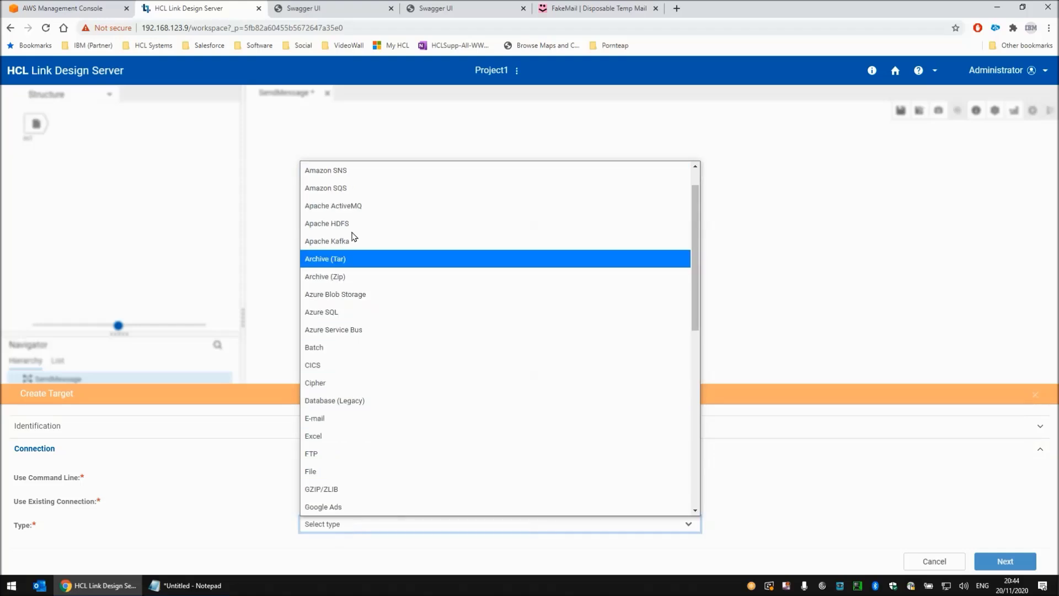
pyautogui.click(348, 171)
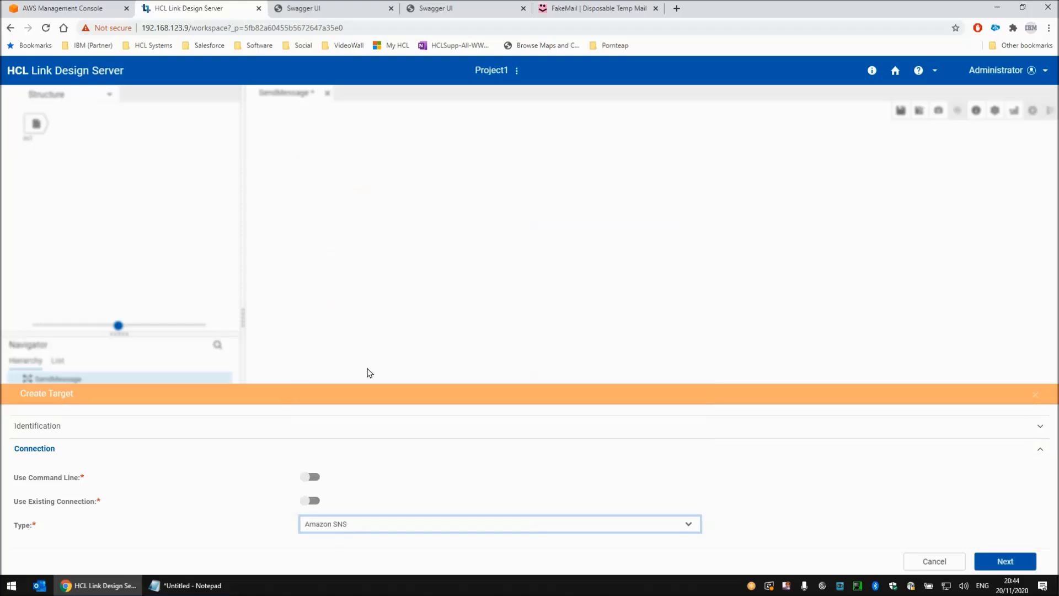
pyautogui.click(994, 563)
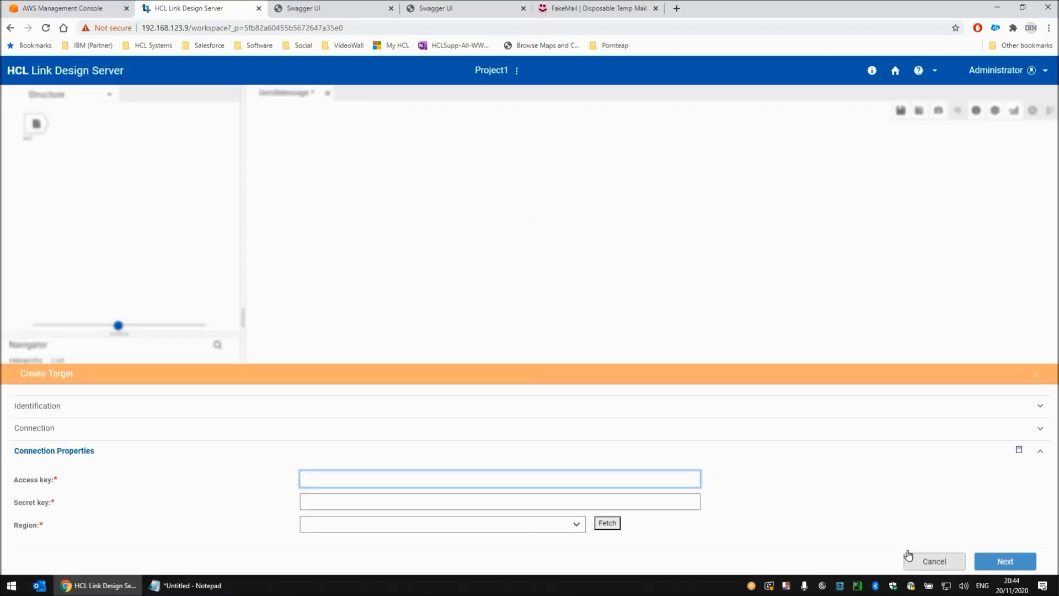
# - Go back to the target's connection settings and enable the command line option for Amazon SNS
pyautogui.click(96, 429)
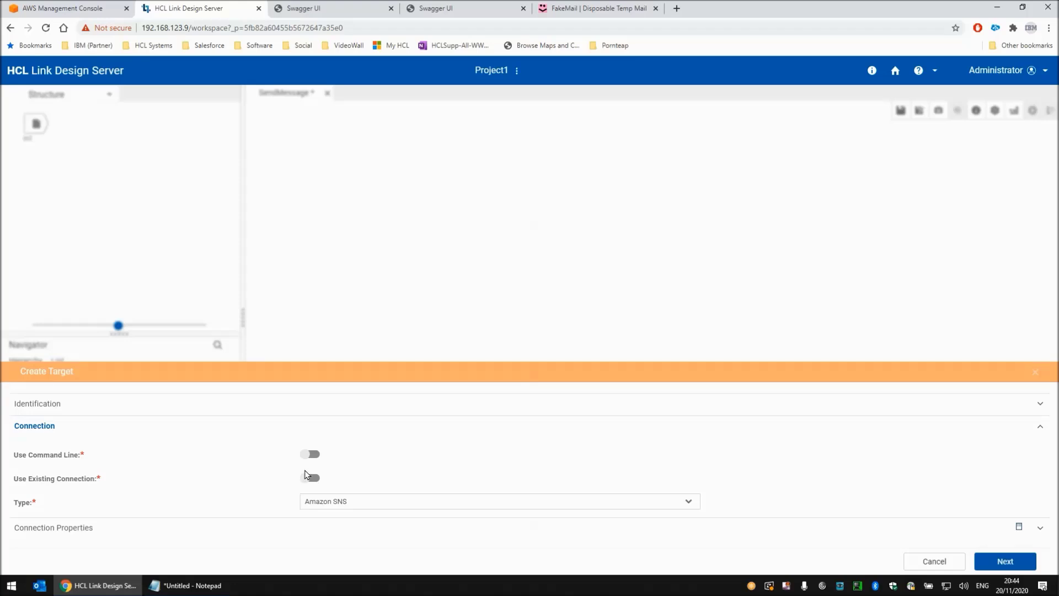
pyautogui.click(309, 453)
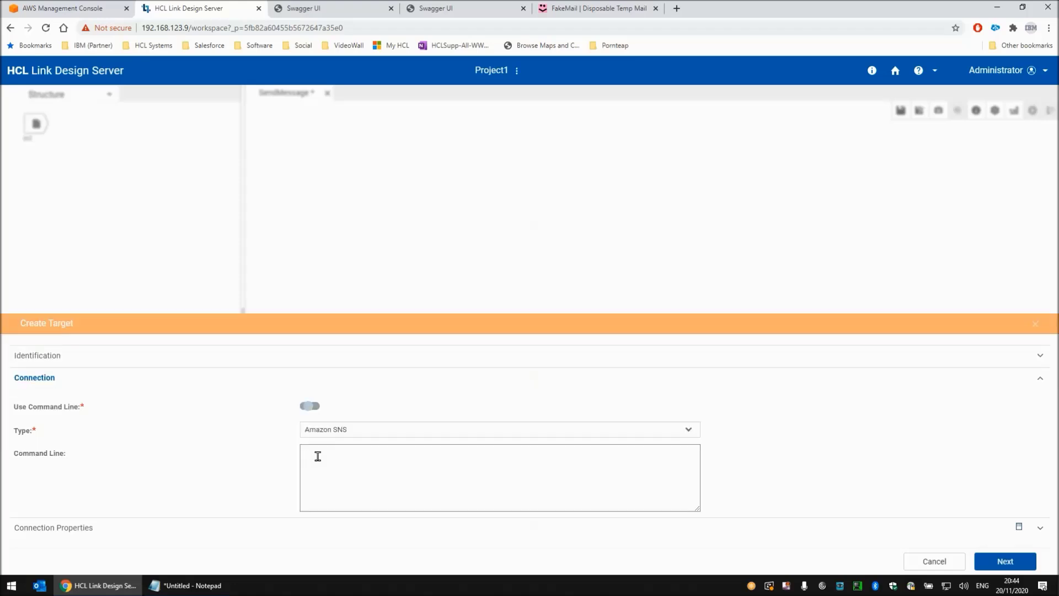
pyautogui.click(377, 462)
pyautogui.click(202, 588)
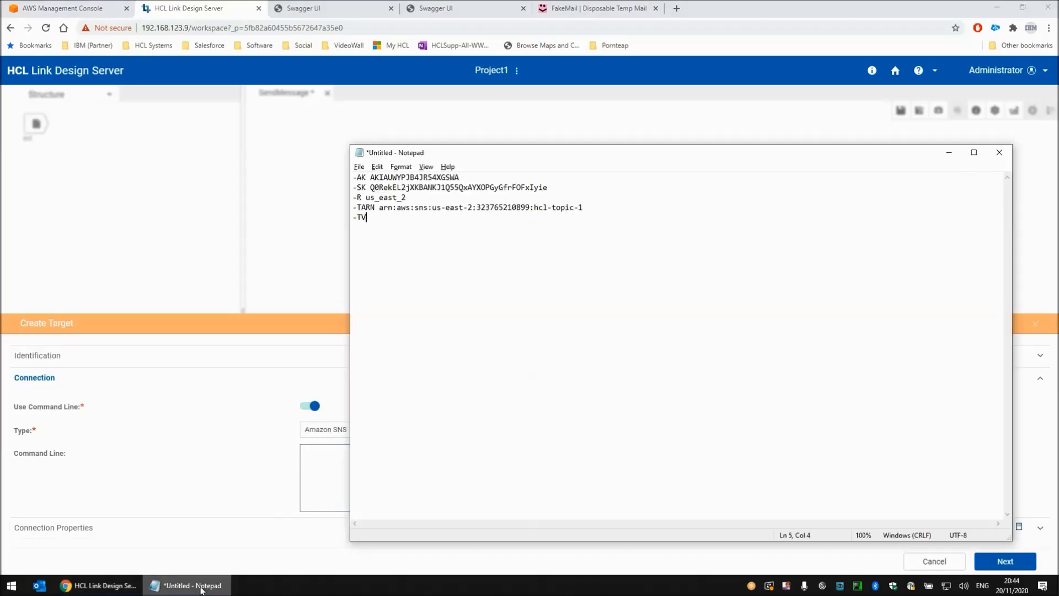
pyautogui.hotkey('ctrl', 'a')
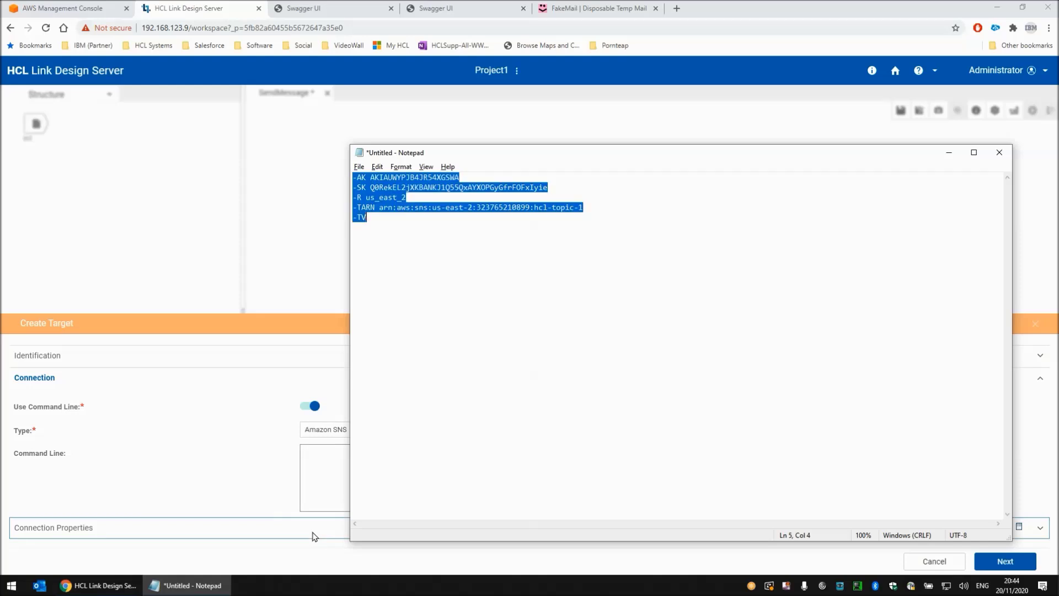
pyautogui.click(319, 473)
pyautogui.click(310, 406)
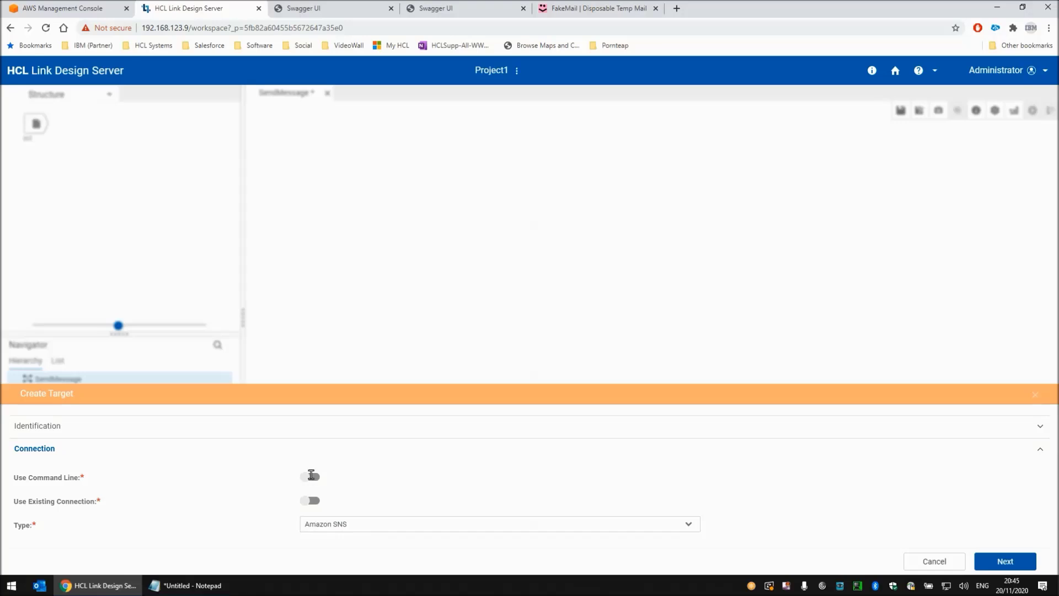
pyautogui.click(311, 476)
# - Switch to Notepad and join the SNS connection parameters into a single space-separated line
pyautogui.hotkey('alt', 'Tab')
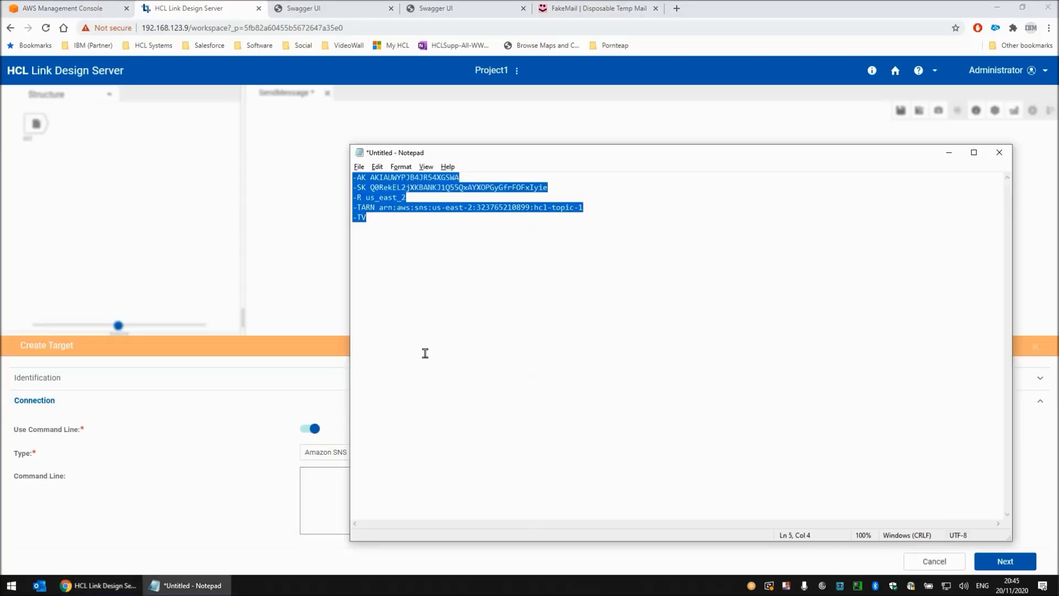
pyautogui.press('Left')
pyautogui.press('Delete')
pyautogui.press('End')
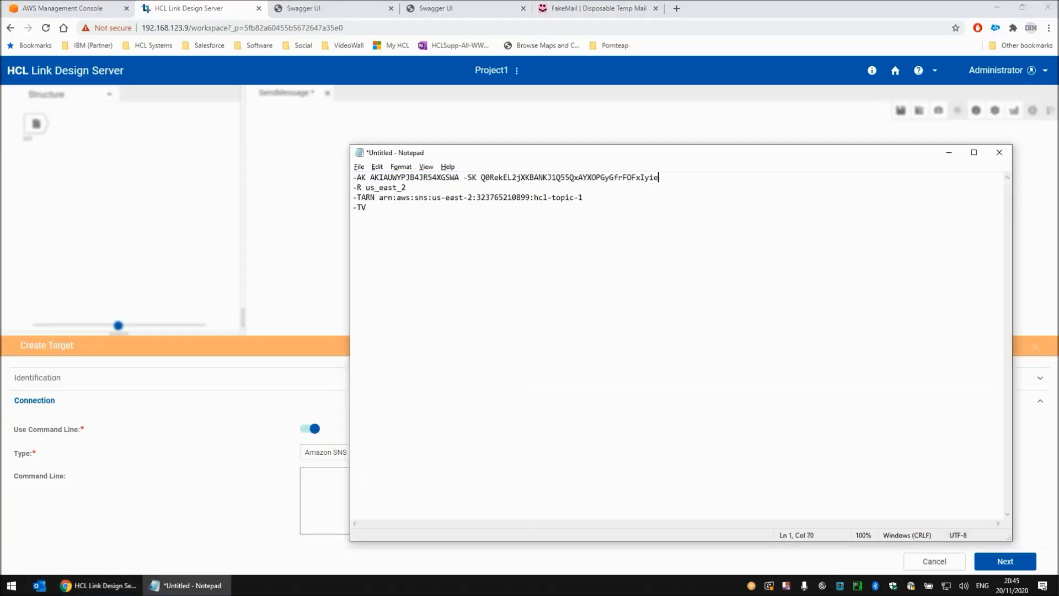
pyautogui.press('Delete')
pyautogui.press('End')
pyautogui.press('Delete')
pyautogui.press('Delete')
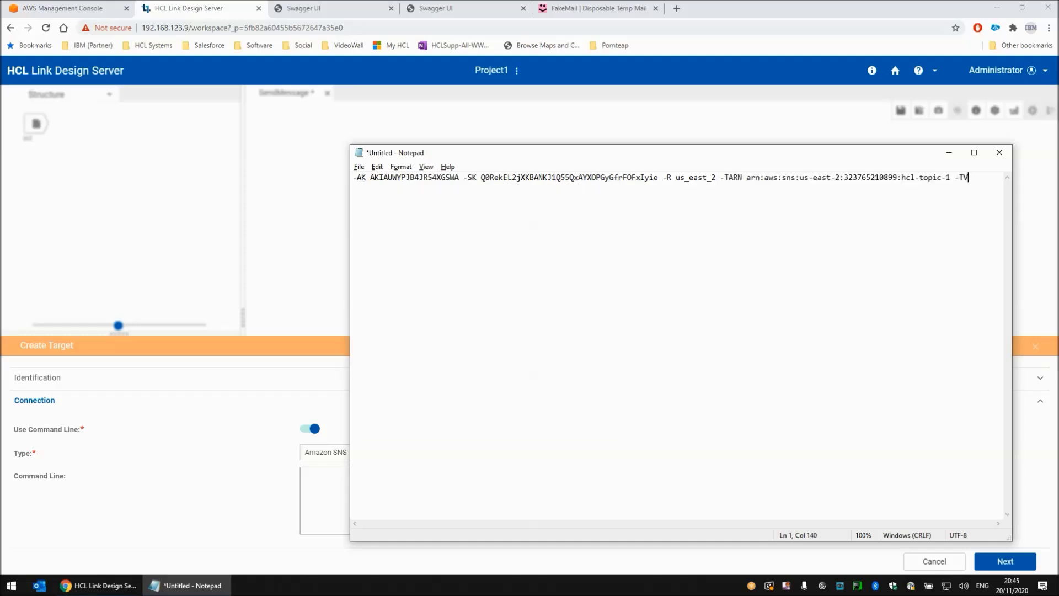
# - Copy the parameter line with the access key, secret key, region us_east_2, topic ARN and -TV into the target's command line and continue
pyautogui.hotkey('ctrl', 'a')
pyautogui.hotkey('ctrl', 'c')
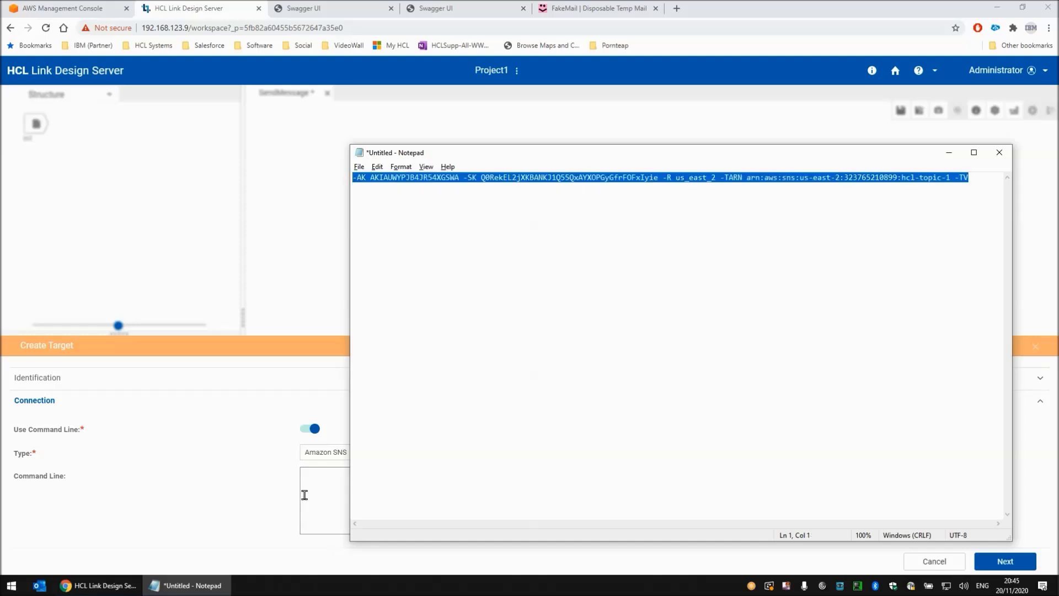
pyautogui.click(306, 491)
pyautogui.hotkey('ctrl', 'v')
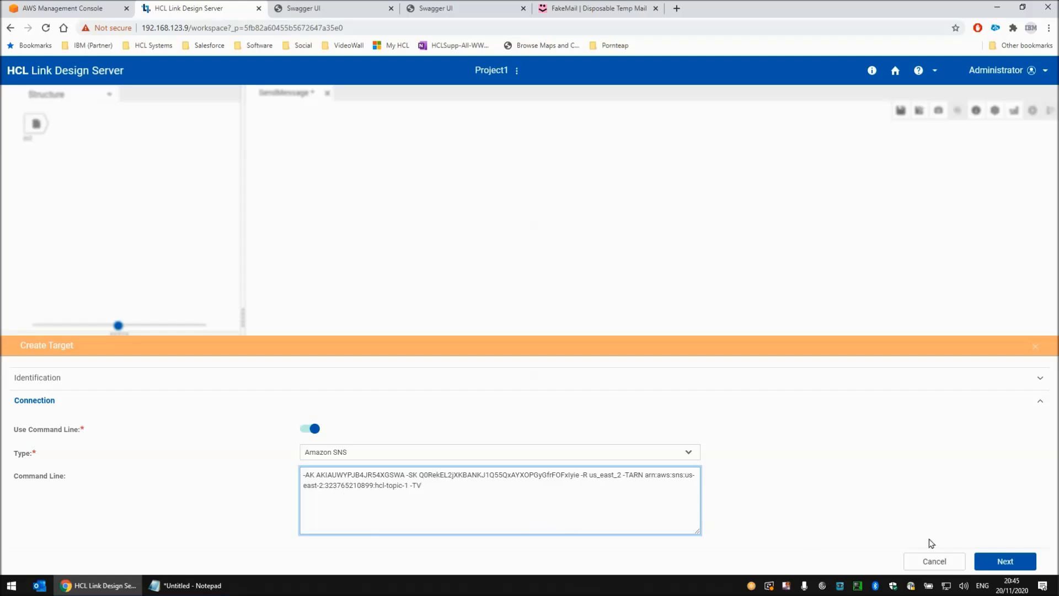
pyautogui.click(1005, 562)
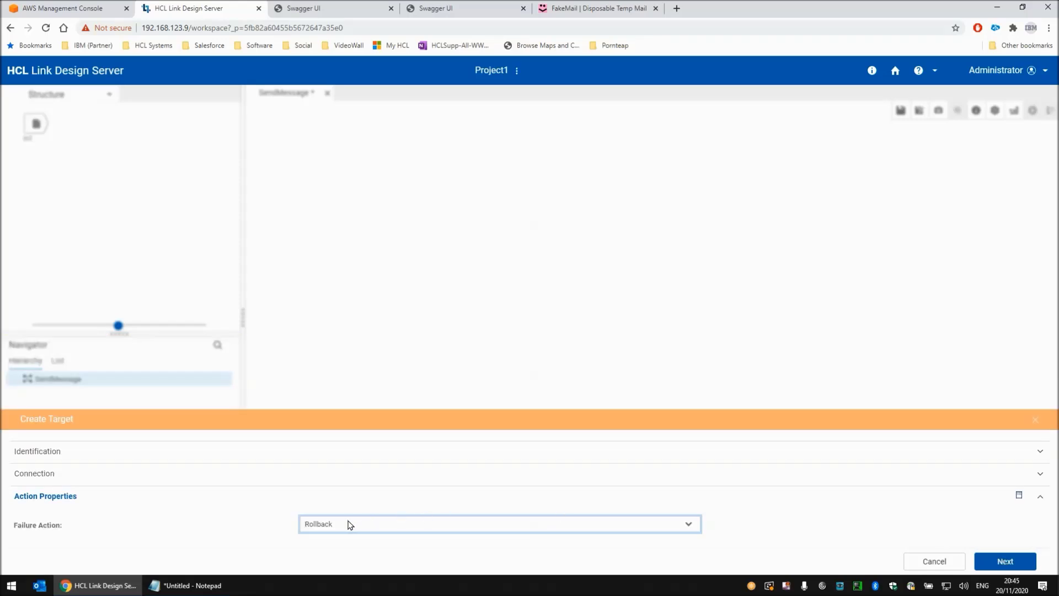
# - Keep the target's failure action at Rollback, assign the Utility schema with type TextItem, and create the target
pyautogui.click(1004, 561)
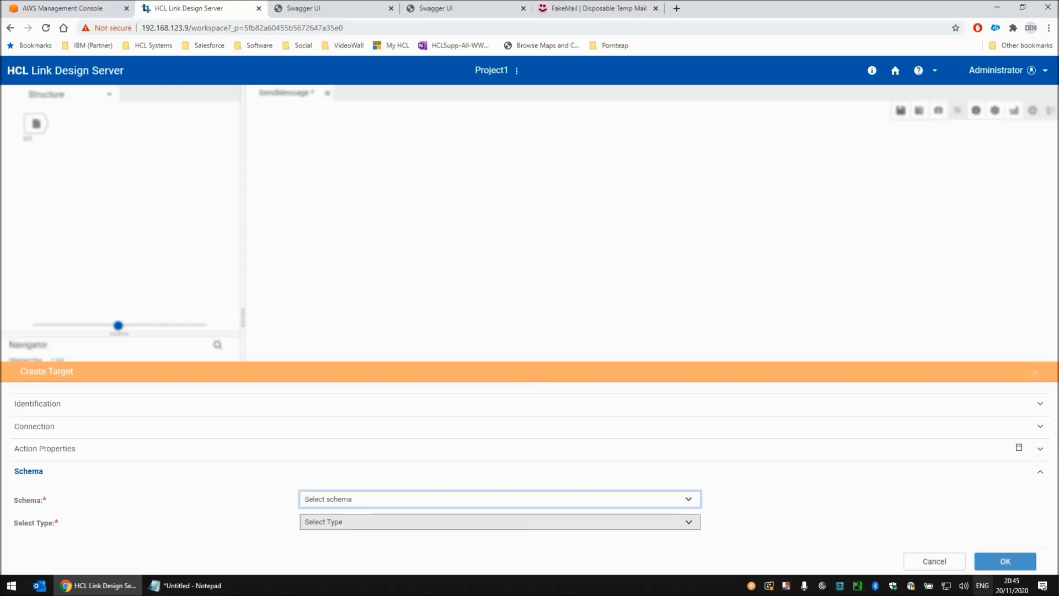
pyautogui.click(334, 500)
pyautogui.click(327, 527)
pyautogui.click(353, 521)
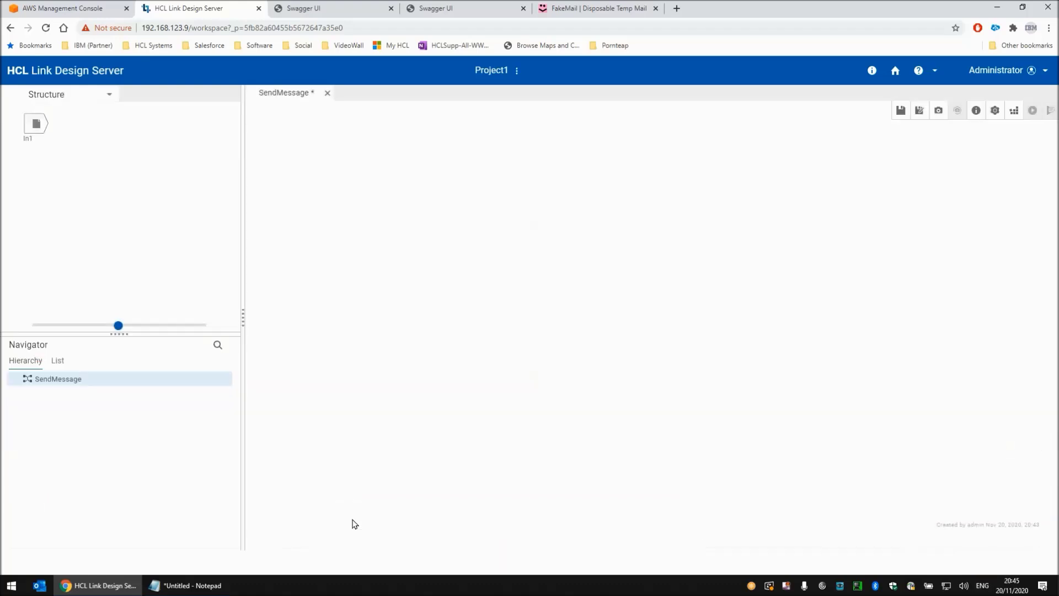
pyautogui.click(351, 499)
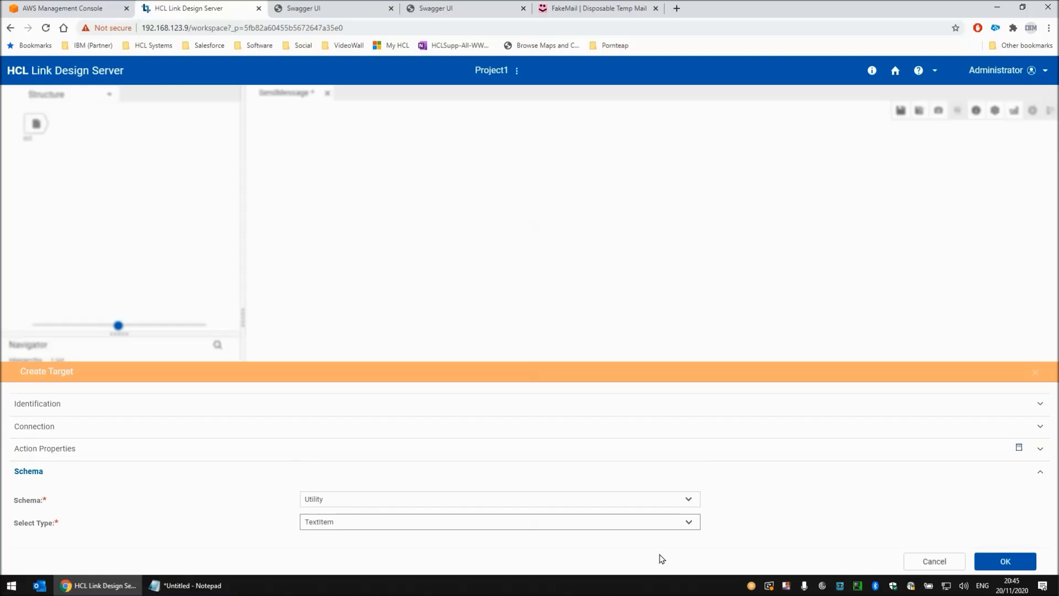
pyautogui.click(1006, 561)
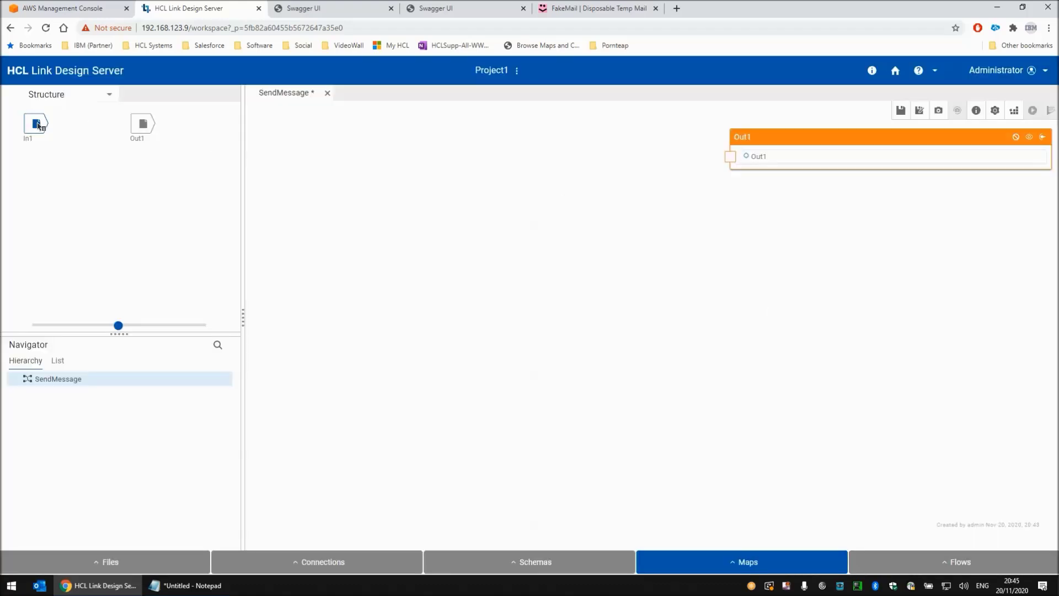
# - Show the In1 input on the map canvas and map it directly to the Out1 output
pyautogui.click(38, 125)
pyautogui.click(59, 130)
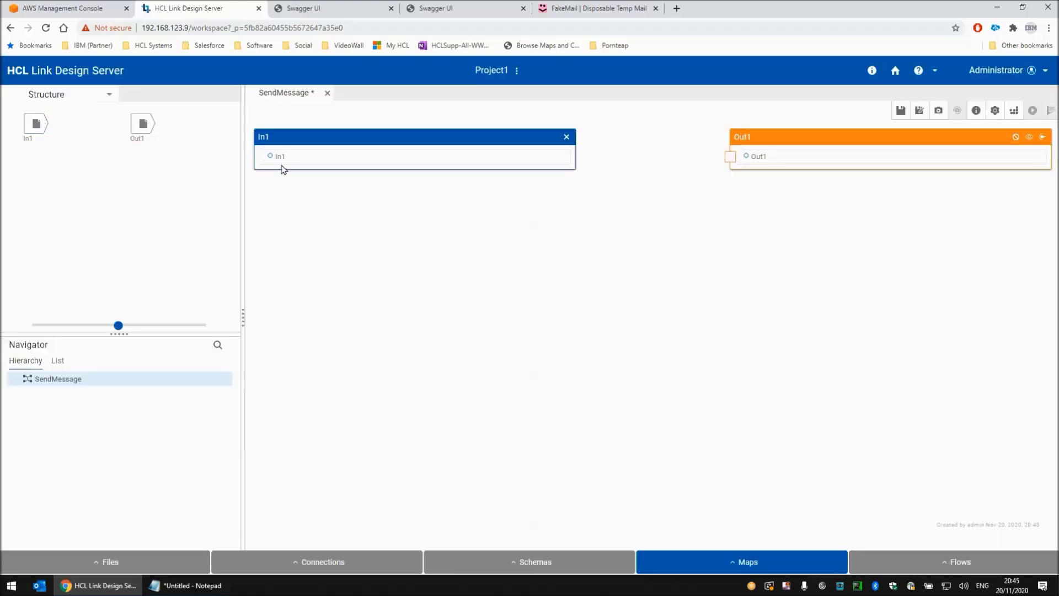
pyautogui.click(730, 156)
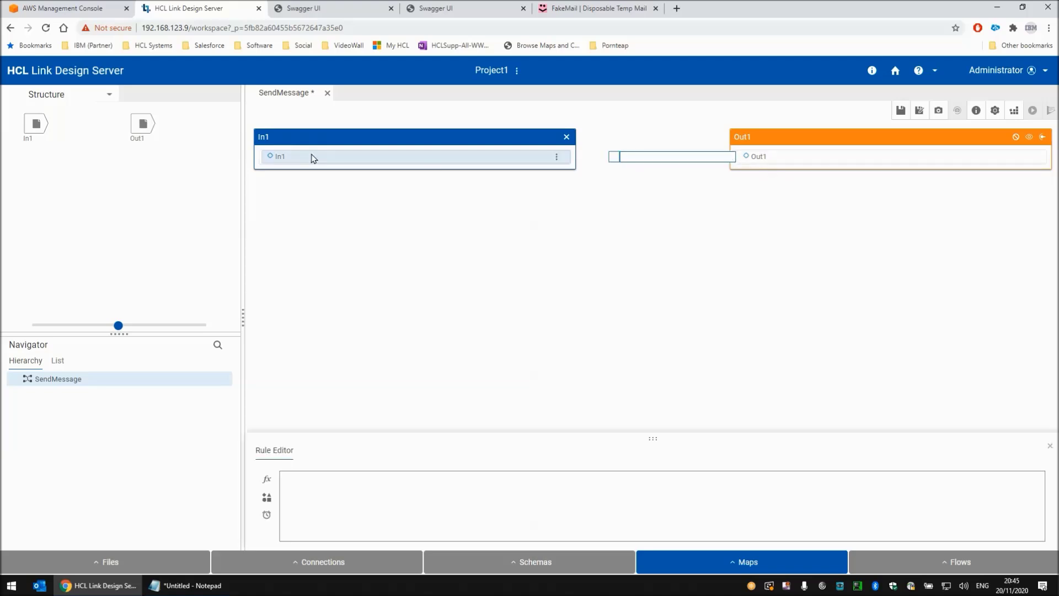
pyautogui.moveTo(279, 160); pyautogui.dragTo(758, 162)
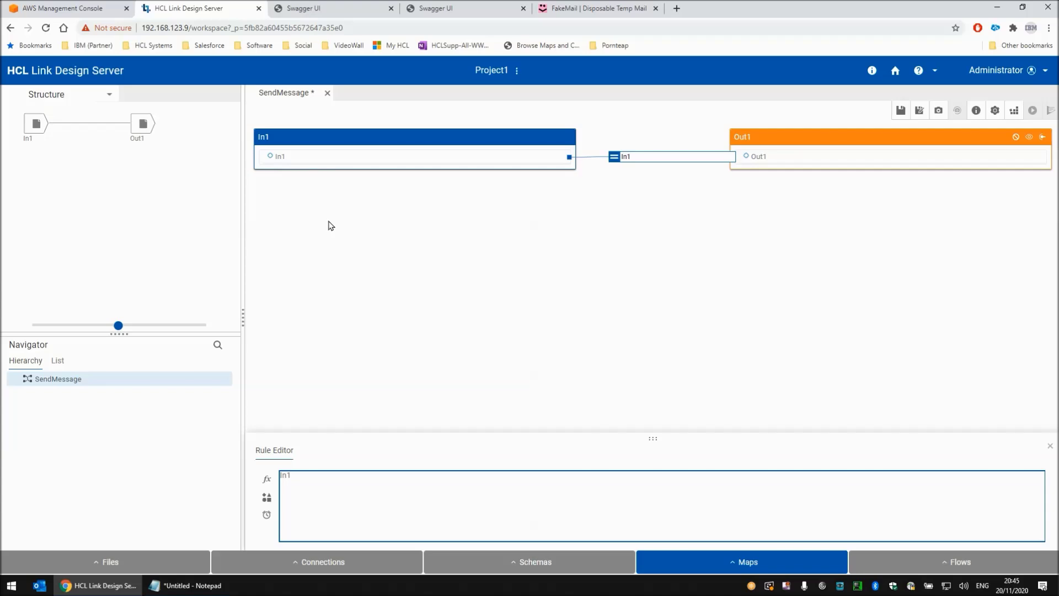
# - Save, build and run the SendMessage map
pyautogui.click(616, 7)
pyautogui.click(184, 10)
pyautogui.click(899, 112)
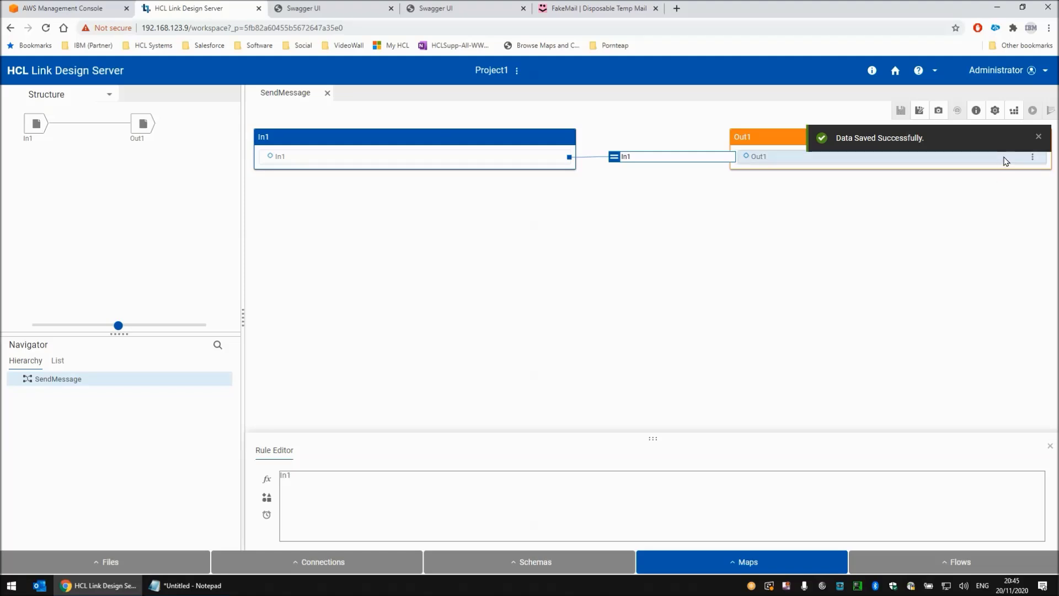
pyautogui.click(1014, 112)
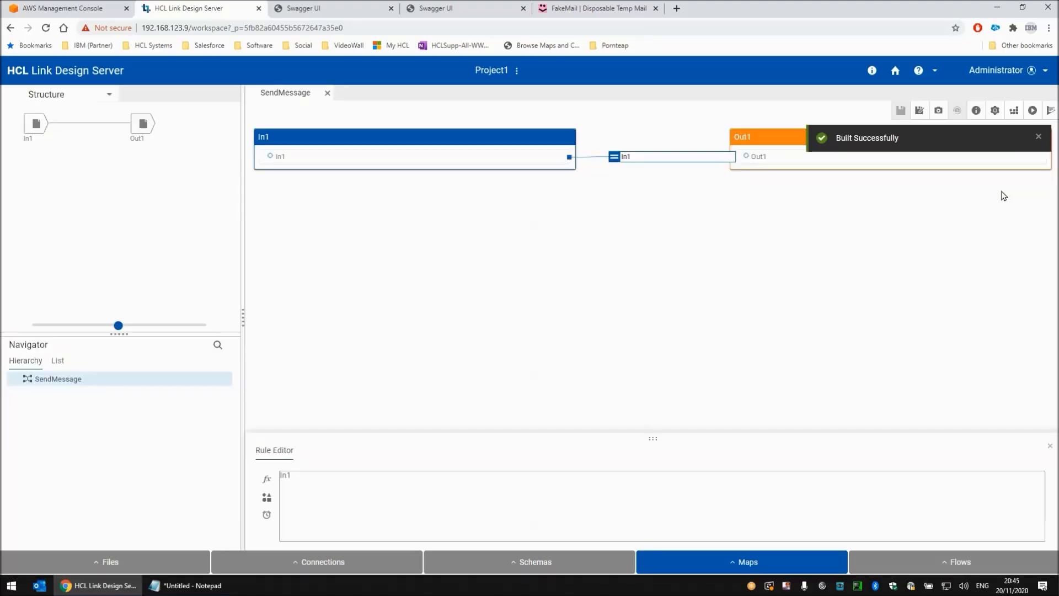
pyautogui.click(1032, 112)
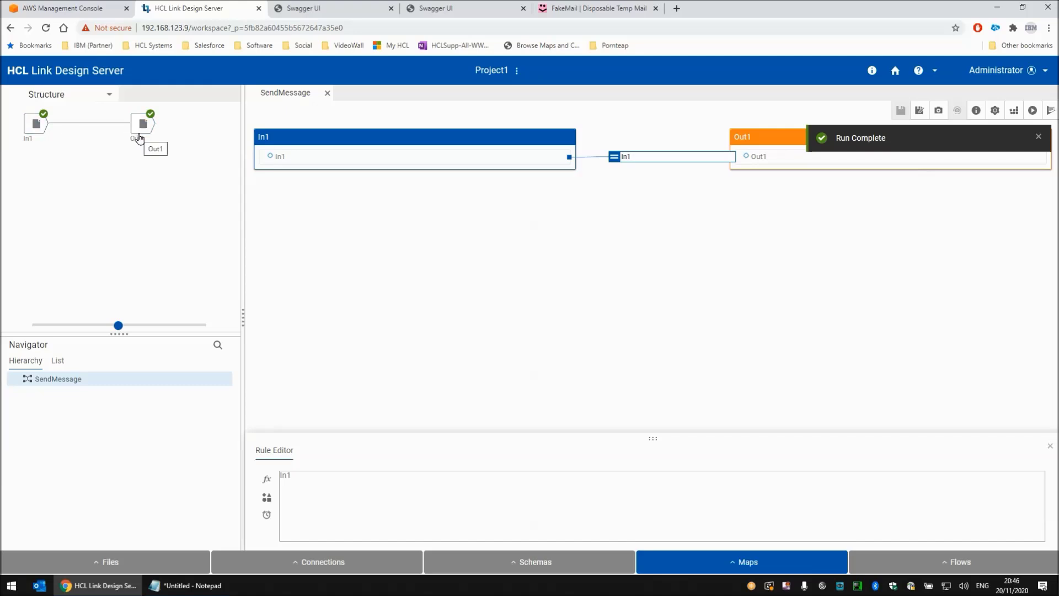
# - Switch to the FakeMail inbox, read the AWS notification message's text, and delete the e-mail
pyautogui.click(585, 12)
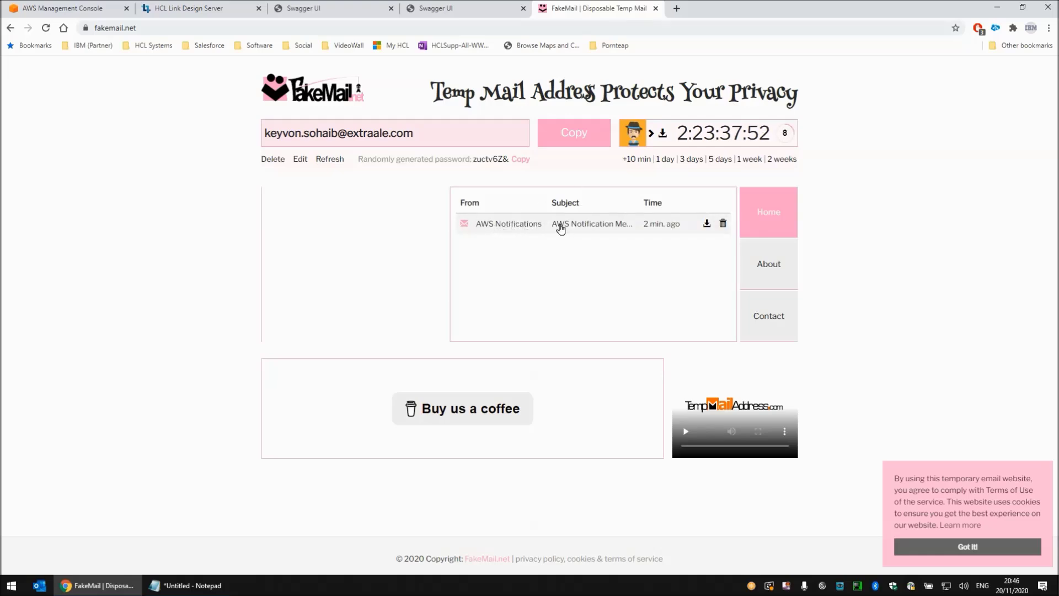
pyautogui.click(527, 227)
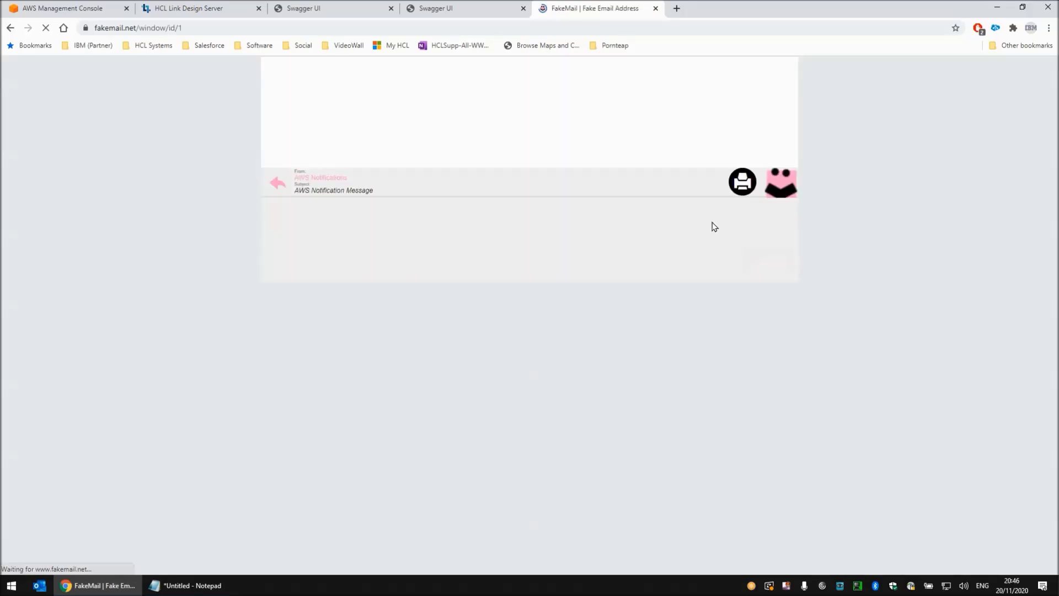
pyautogui.moveTo(265, 207); pyautogui.dragTo(386, 207)
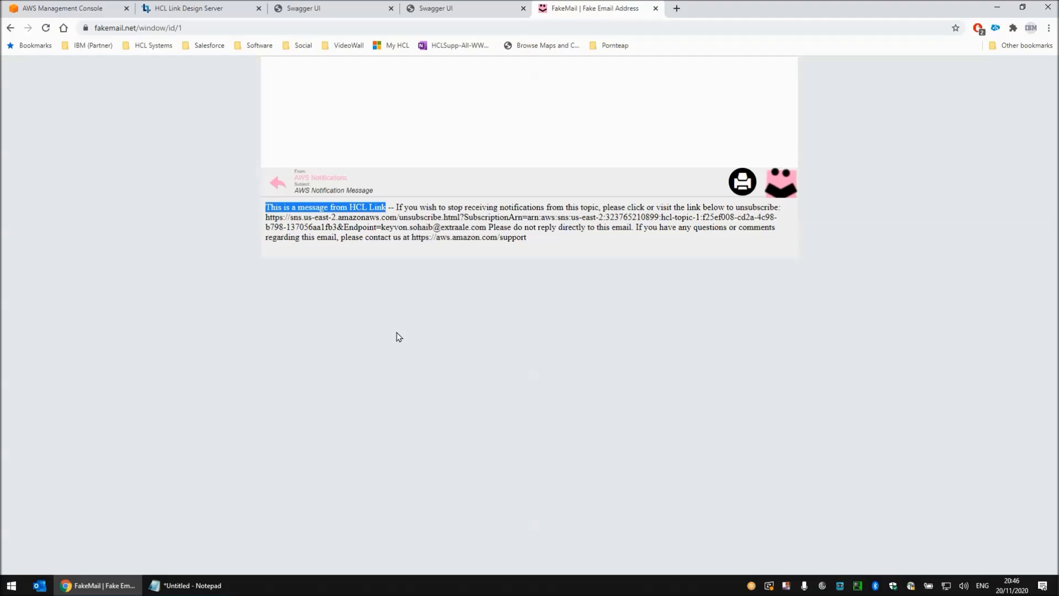
pyautogui.click(279, 185)
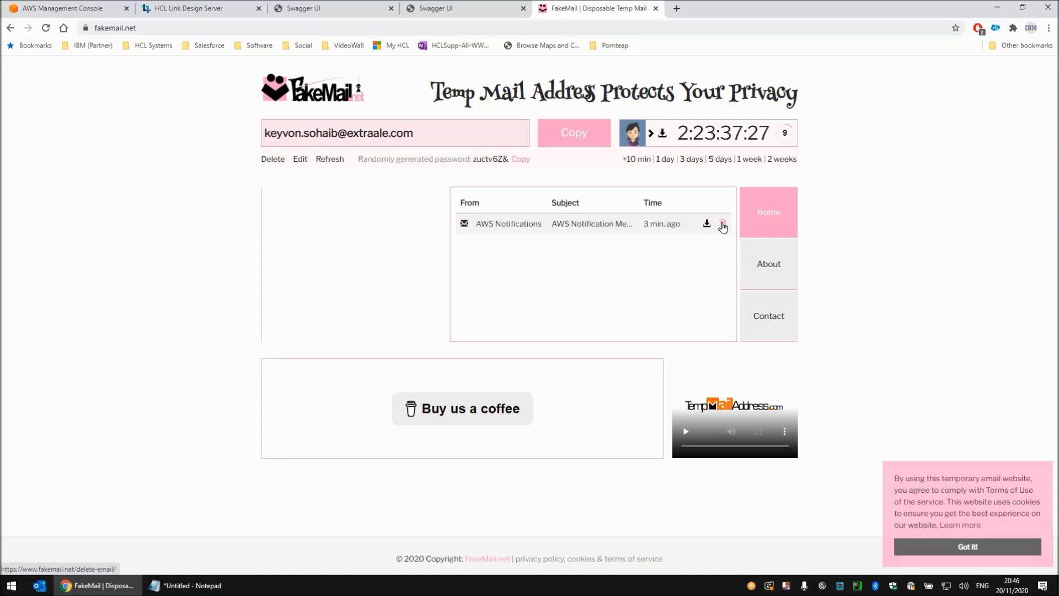
pyautogui.click(723, 225)
# - Return to HCL Link, close the SendMessage map, and go to the deployment packages page
pyautogui.click(198, 9)
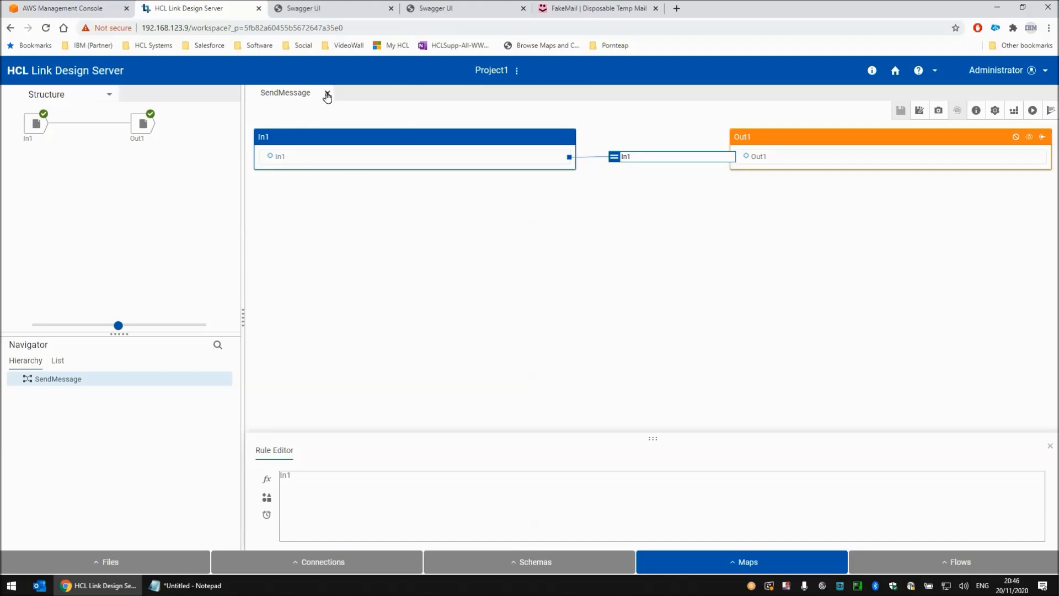
pyautogui.click(328, 93)
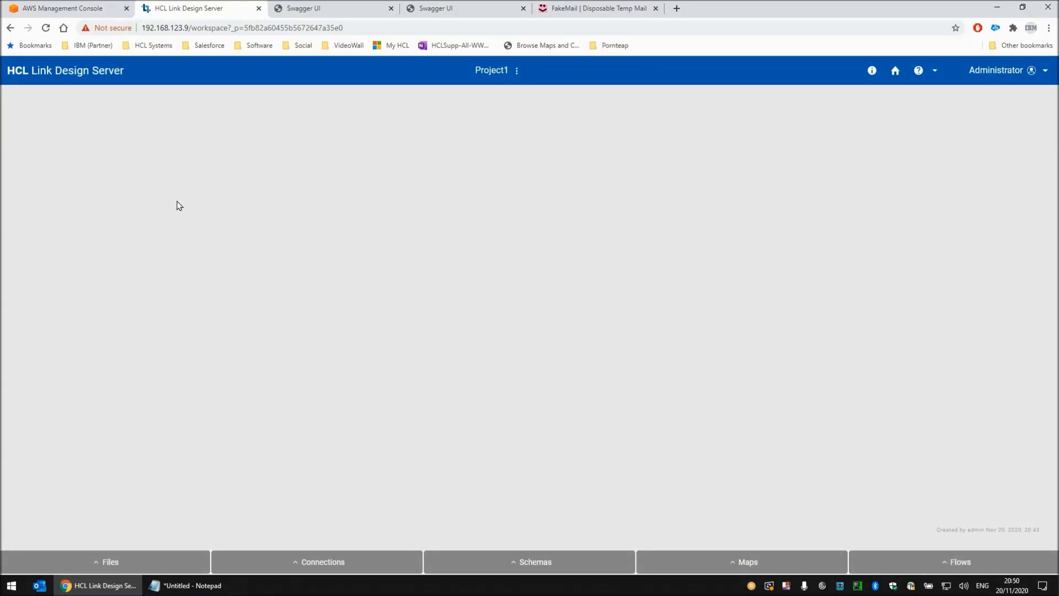
pyautogui.click(895, 71)
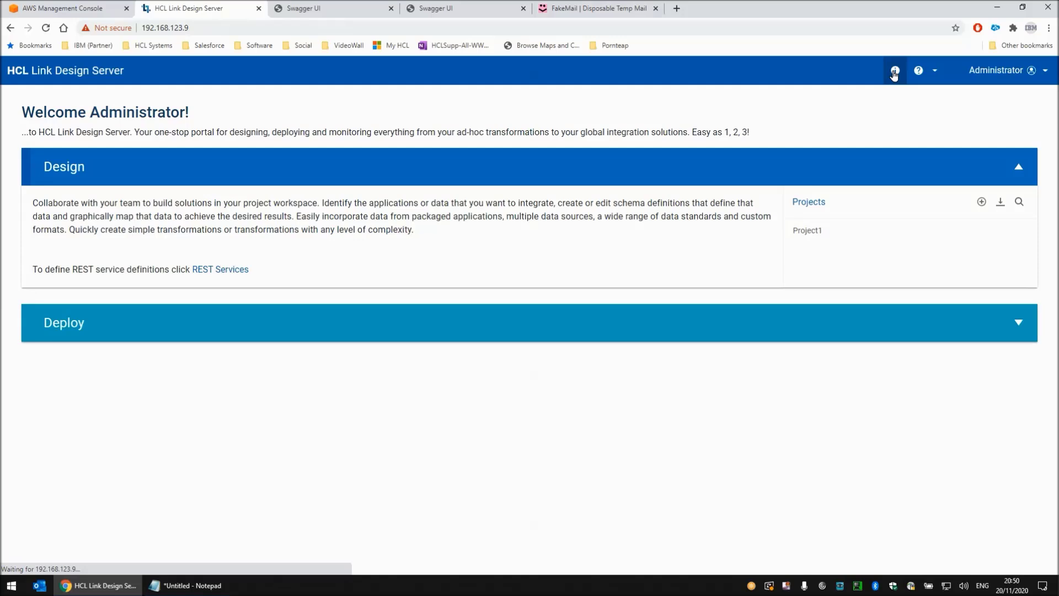
pyautogui.click(710, 326)
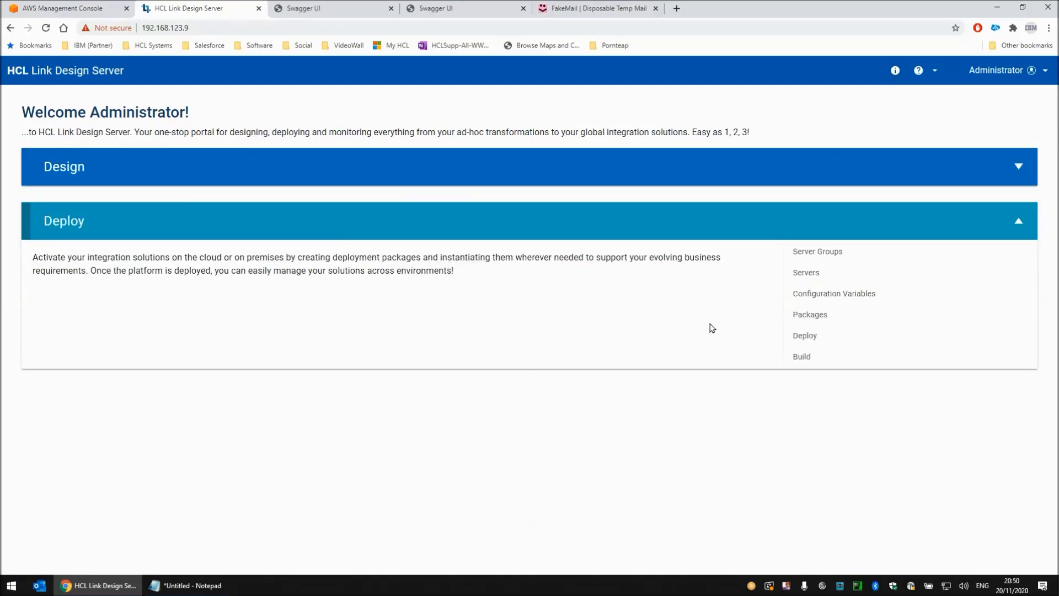
pyautogui.click(809, 315)
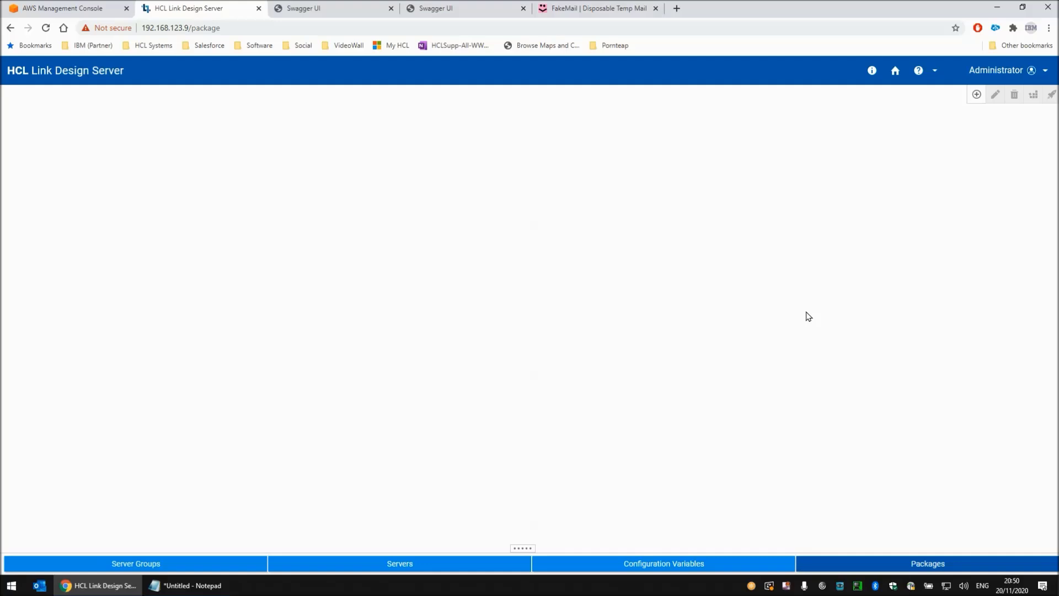
# - Add a package named Package1 for Project1 that includes the SendMessage map with URL SendMessage
pyautogui.click(975, 96)
pyautogui.click(381, 219)
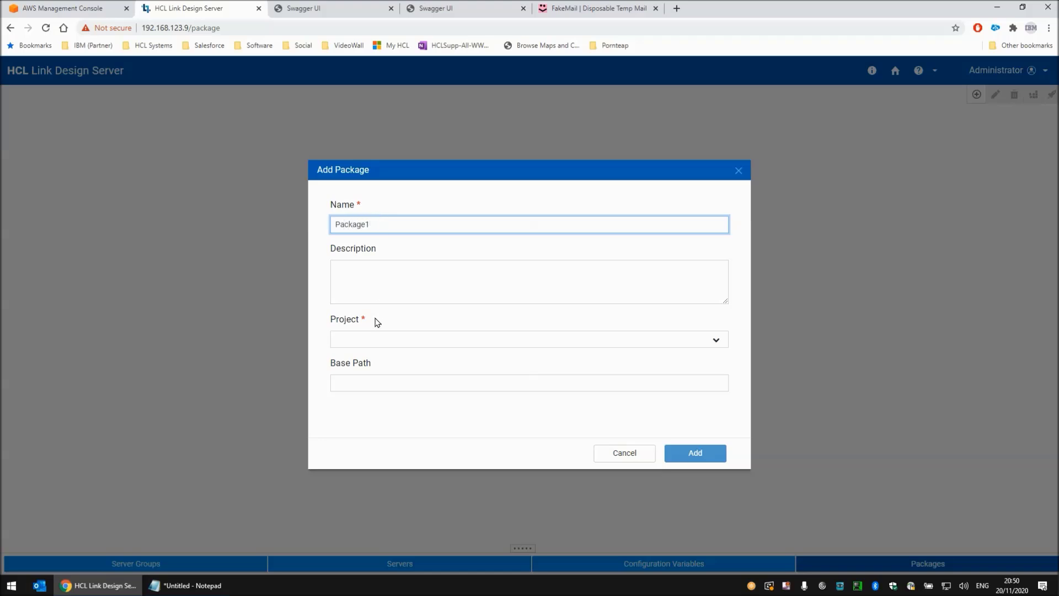
pyautogui.click(373, 340)
pyautogui.click(364, 376)
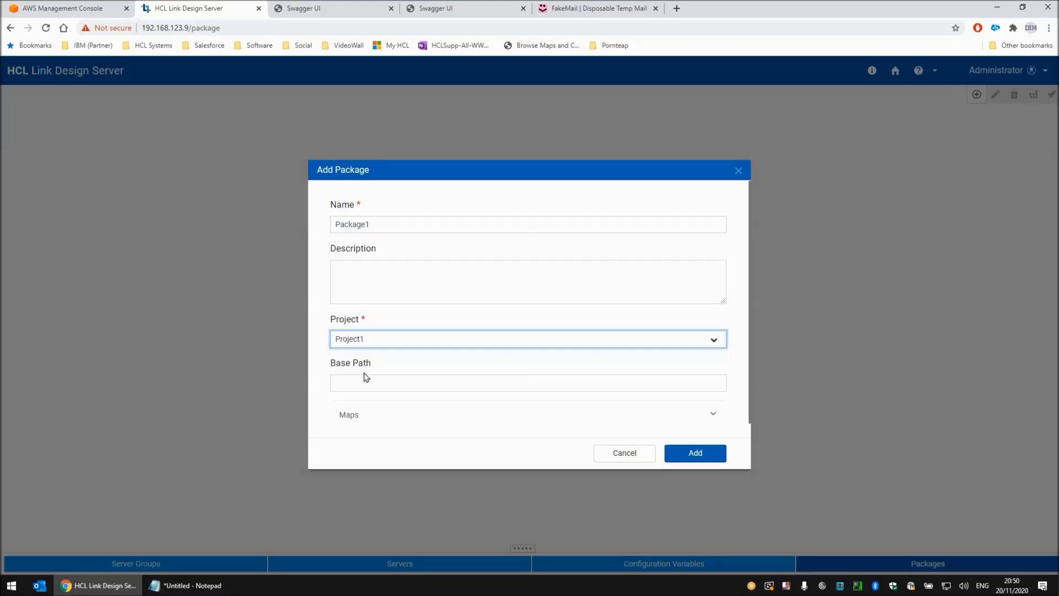
pyautogui.scroll(-1, 343, 387)
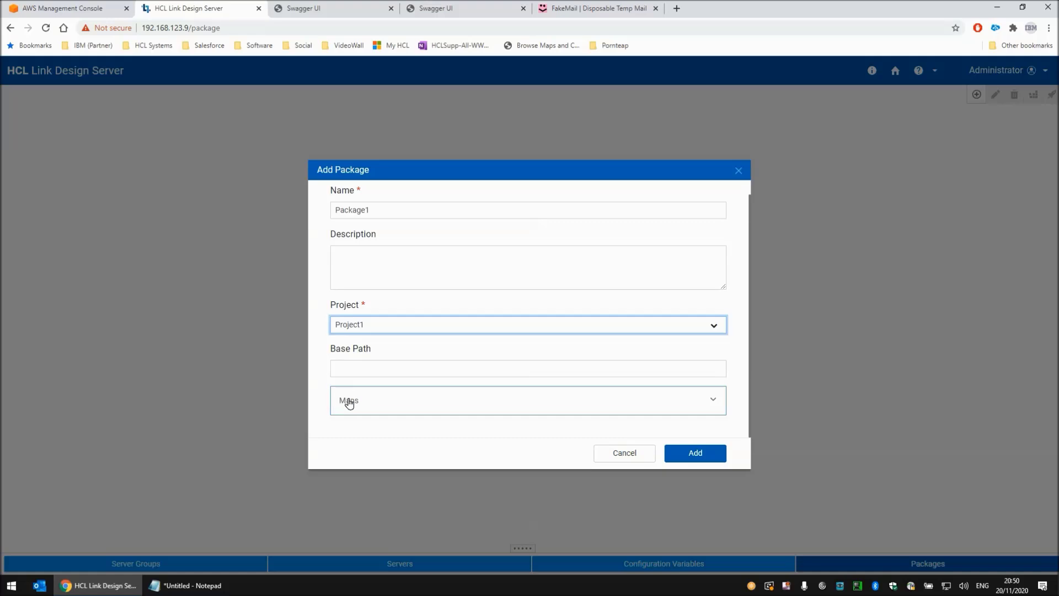
pyautogui.click(350, 401)
pyautogui.scroll(-2, 378, 397)
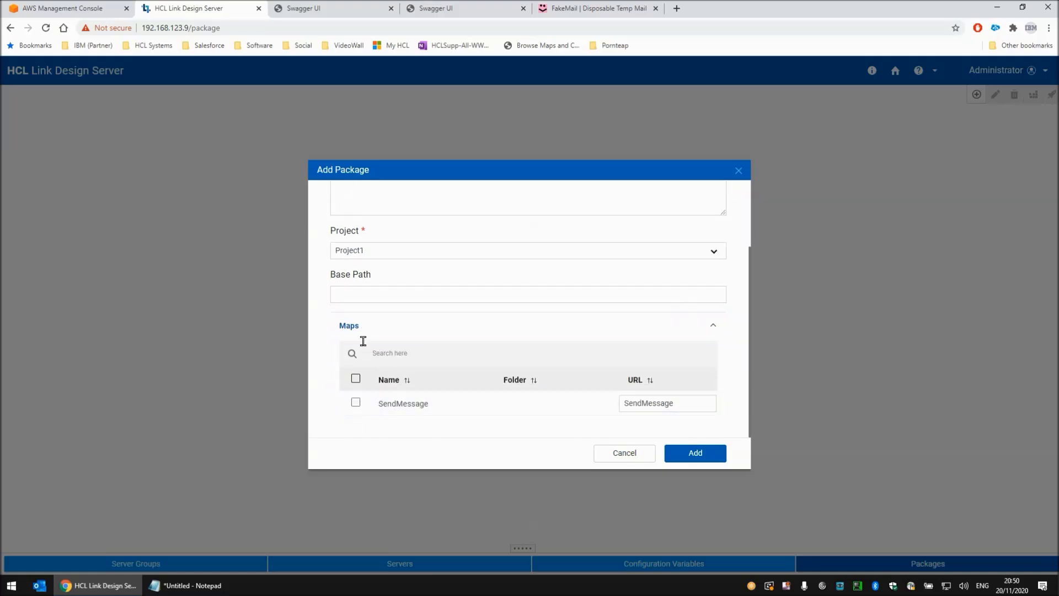
pyautogui.click(355, 403)
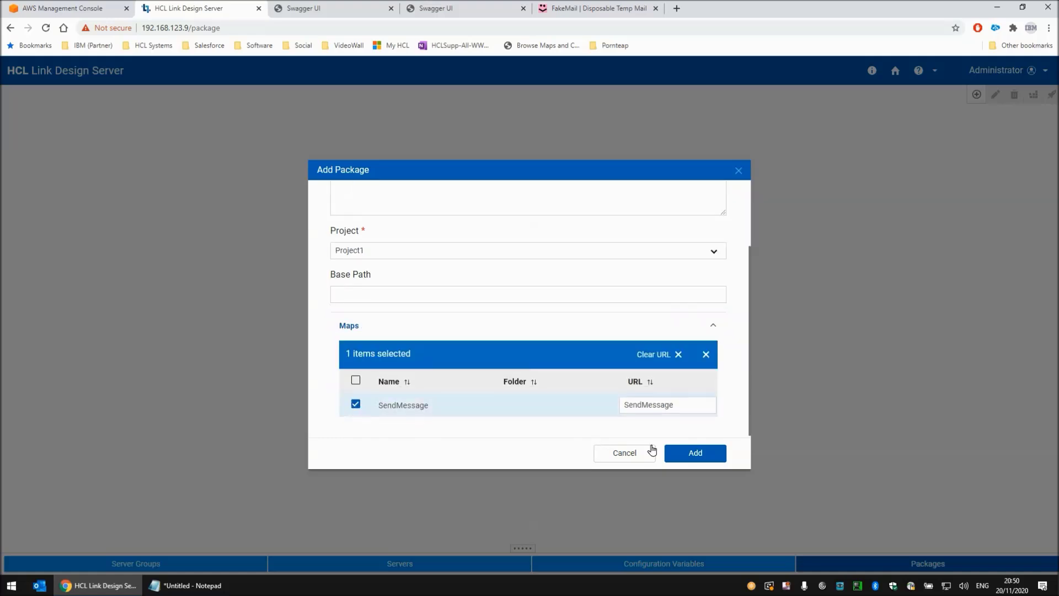
pyautogui.click(683, 453)
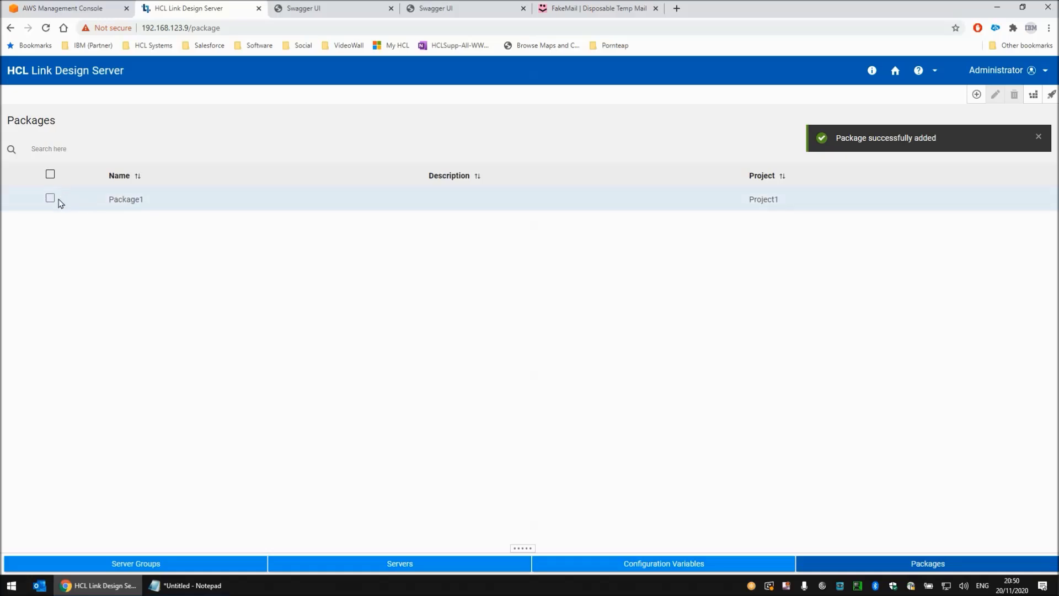
# - Refresh the HCL Link Endpoints catalog in Swagger UI to check its defined operations, and return to the packages list
pyautogui.click(332, 10)
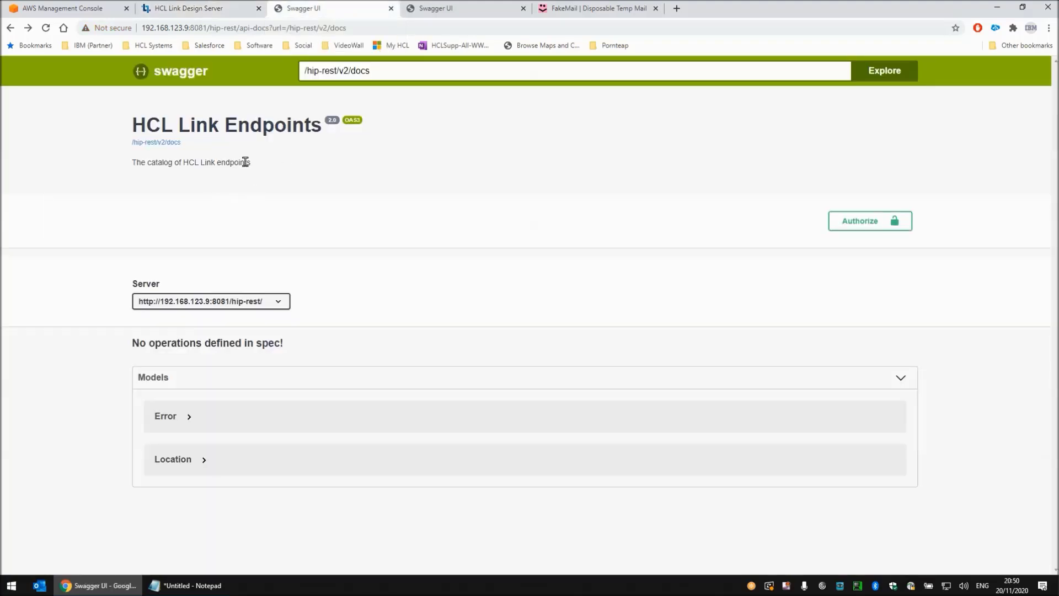
pyautogui.click(46, 28)
pyautogui.click(215, 10)
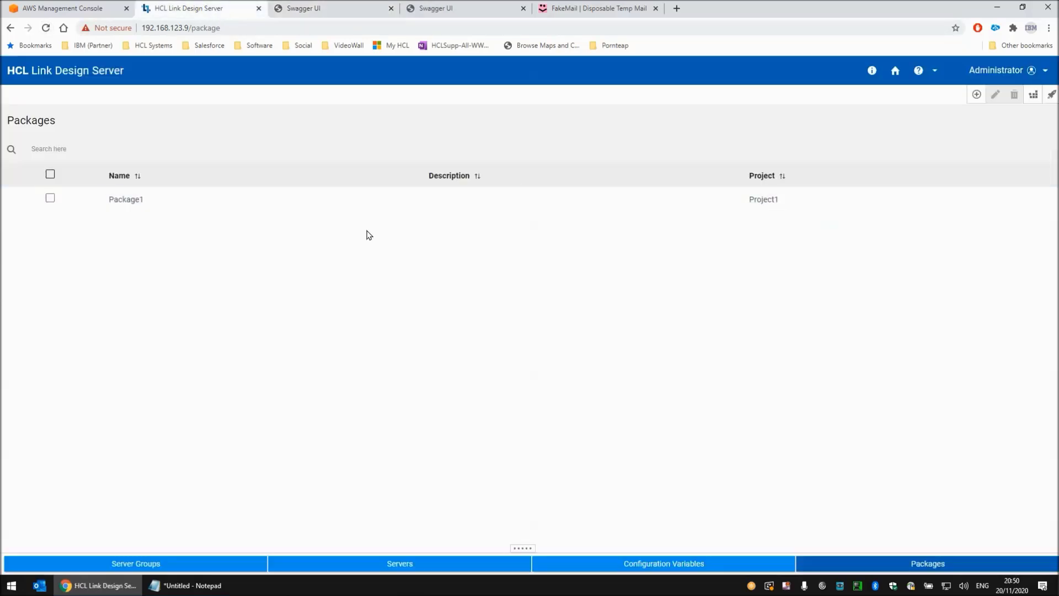
# - Deploy Package1 to the LocalRestAPI server and close the deployment dialog
pyautogui.click(1050, 95)
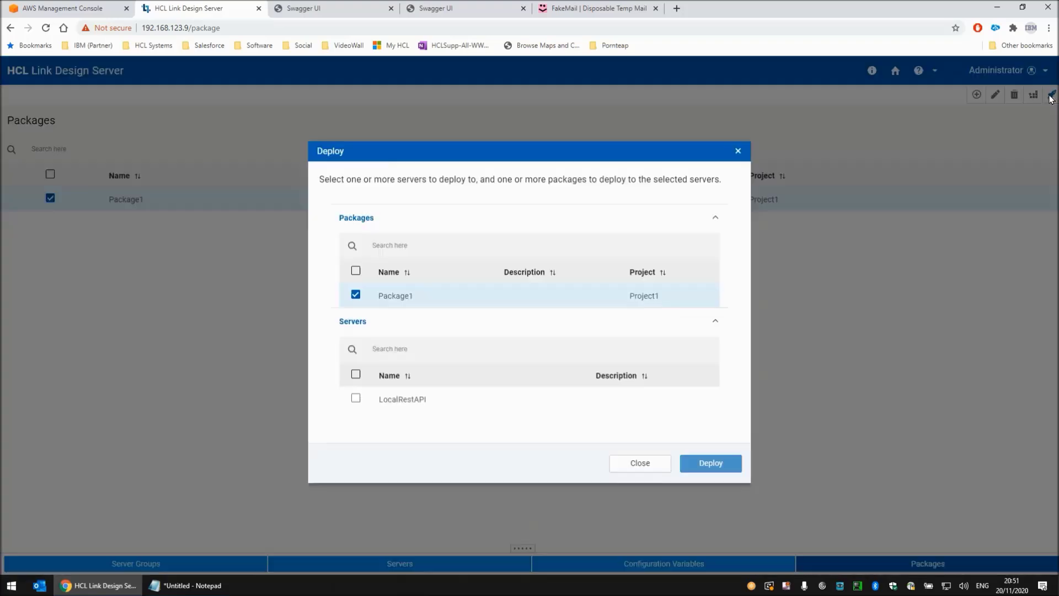
pyautogui.click(356, 401)
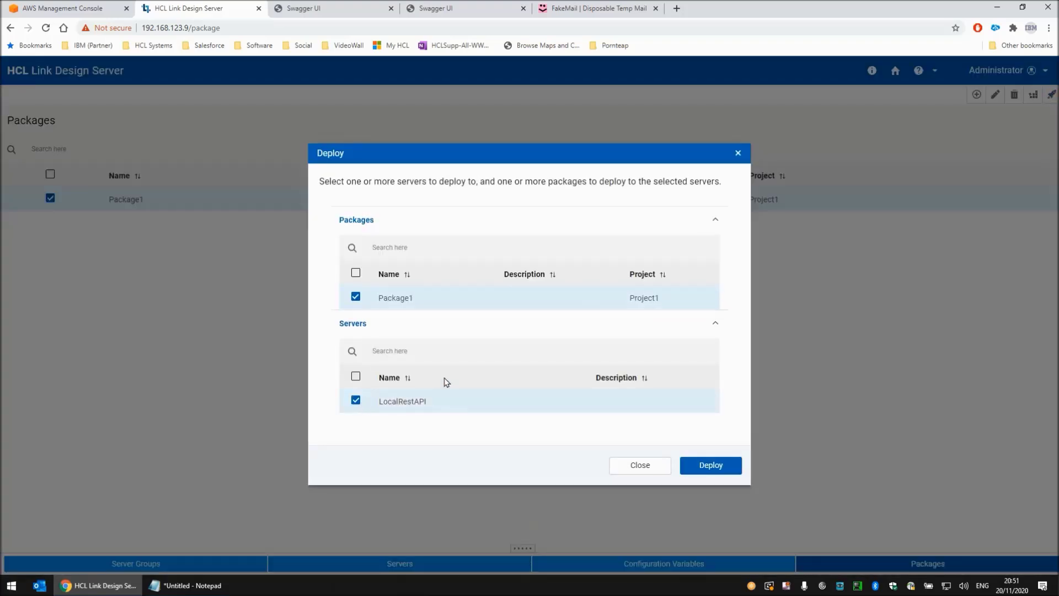
pyautogui.click(721, 466)
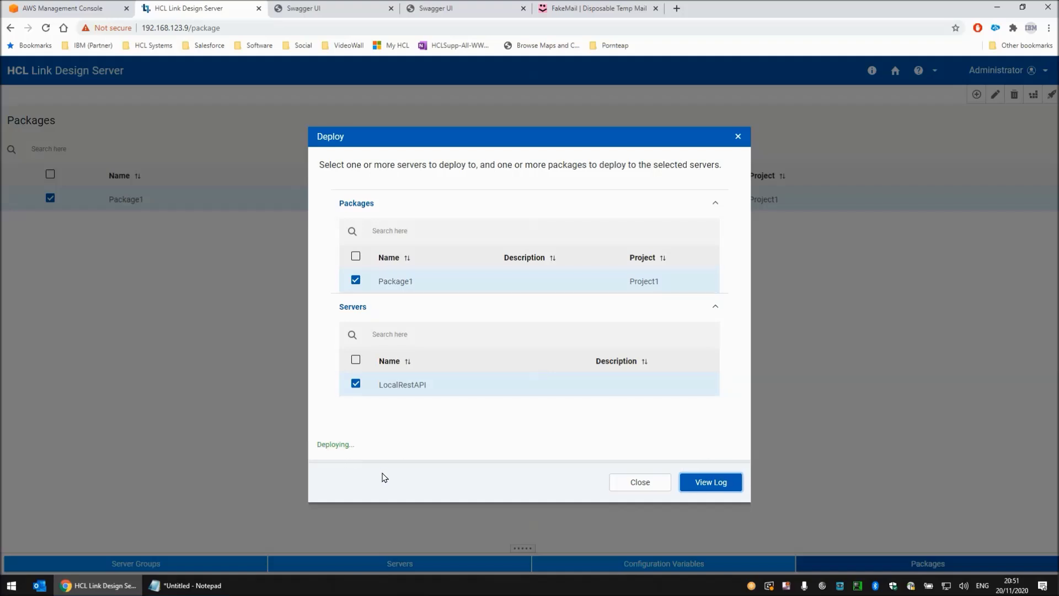
pyautogui.click(629, 483)
# - Refresh the HCL Link Endpoints catalog in Swagger UI and open the PUT /v2/run/SendMessage operation for a trial request
pyautogui.click(324, 9)
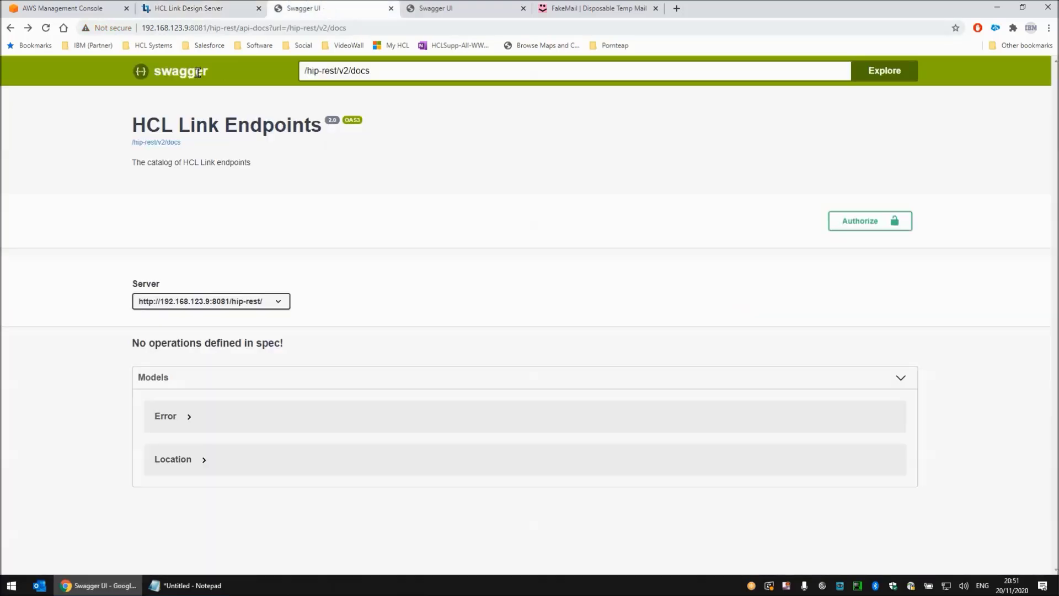
pyautogui.click(46, 28)
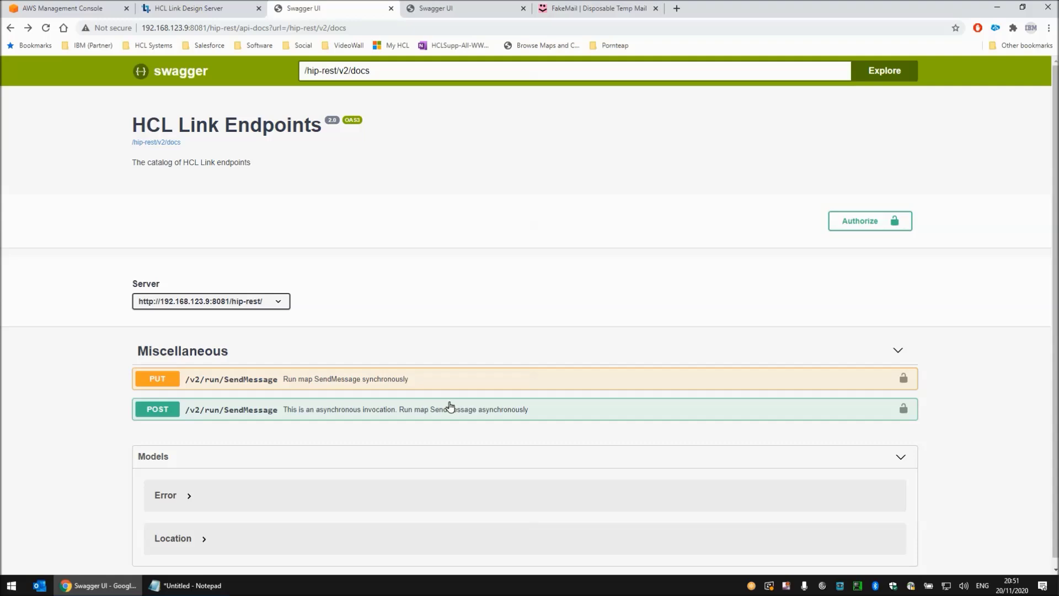
pyautogui.click(342, 383)
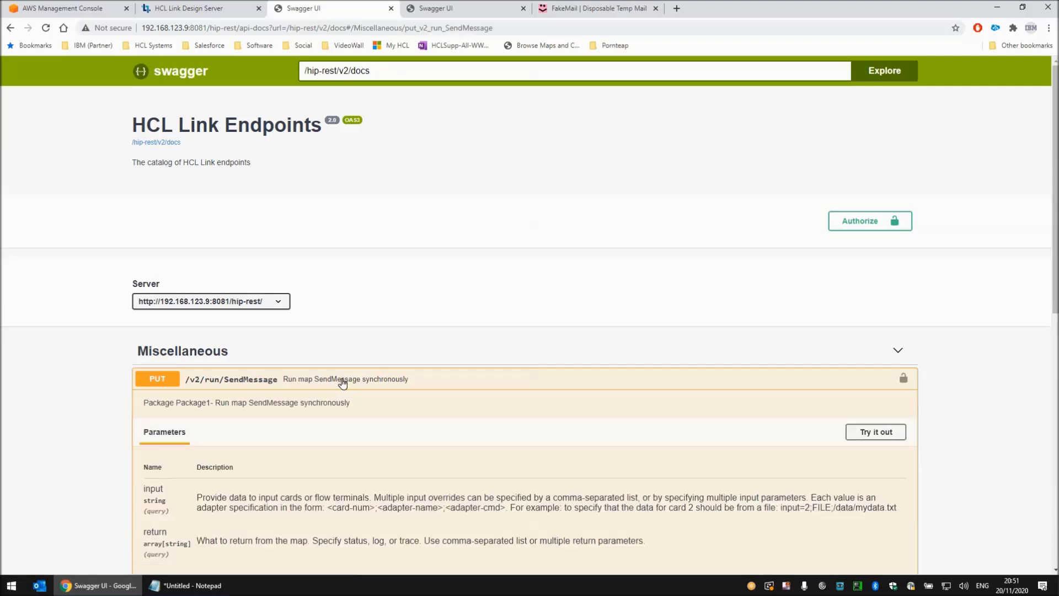
pyautogui.click(872, 432)
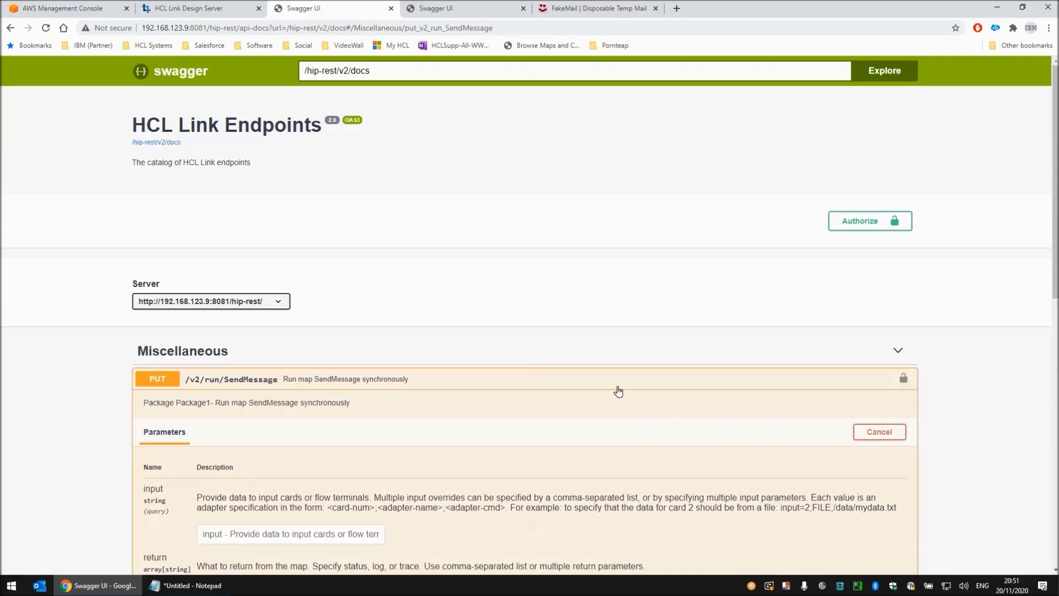
# - Set the SendMessage request body to text/plain and replace its content with "This is a message from REST API"
pyautogui.scroll(-8, 598, 373)
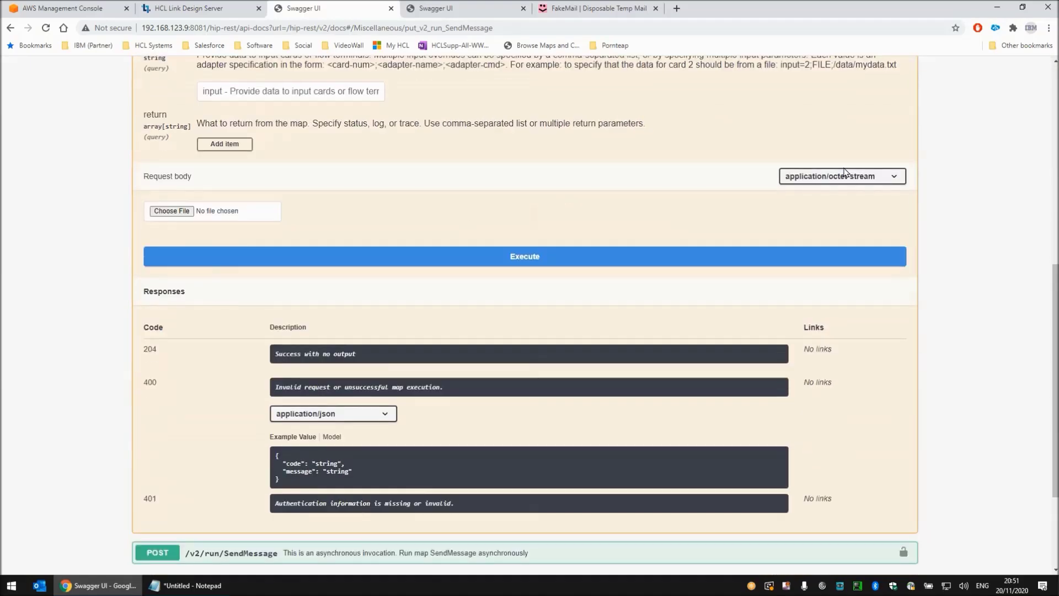
pyautogui.click(841, 177)
pyautogui.click(809, 216)
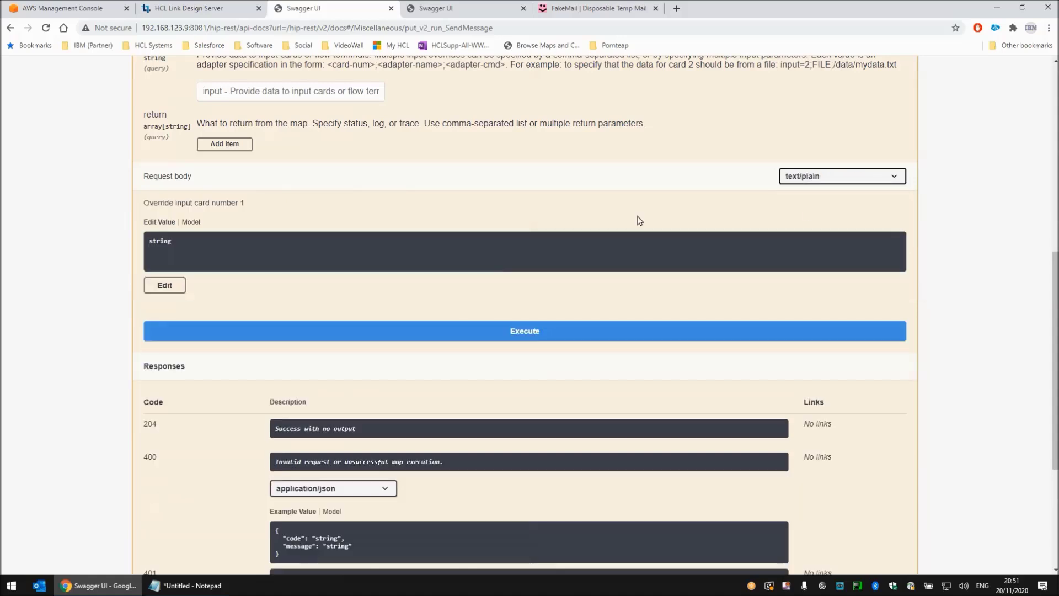
pyautogui.click(155, 283)
pyautogui.moveTo(248, 264); pyautogui.dragTo(138, 249)
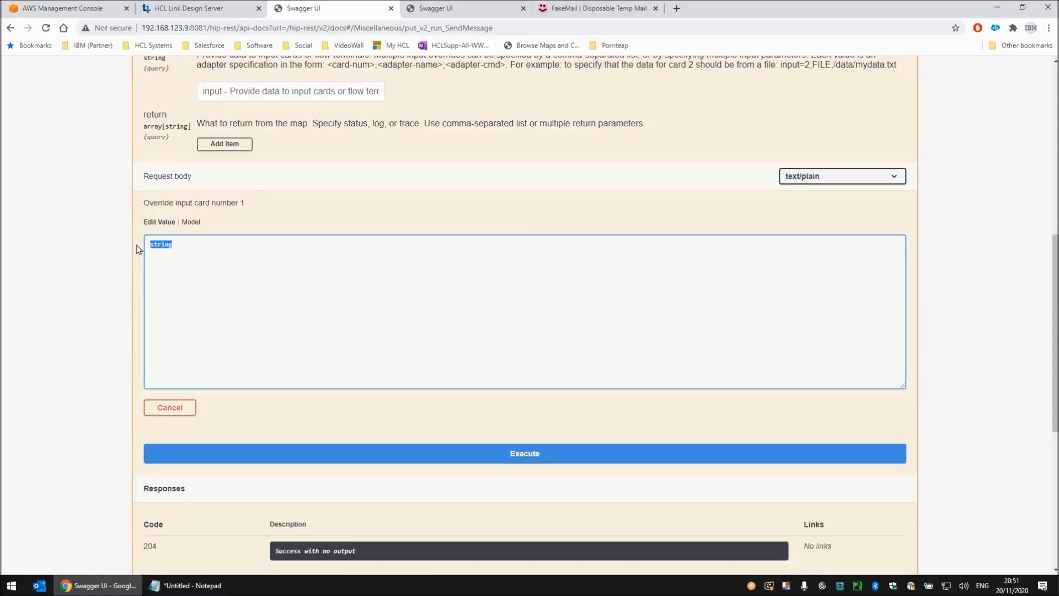
pyautogui.write('This is a message from REST API')
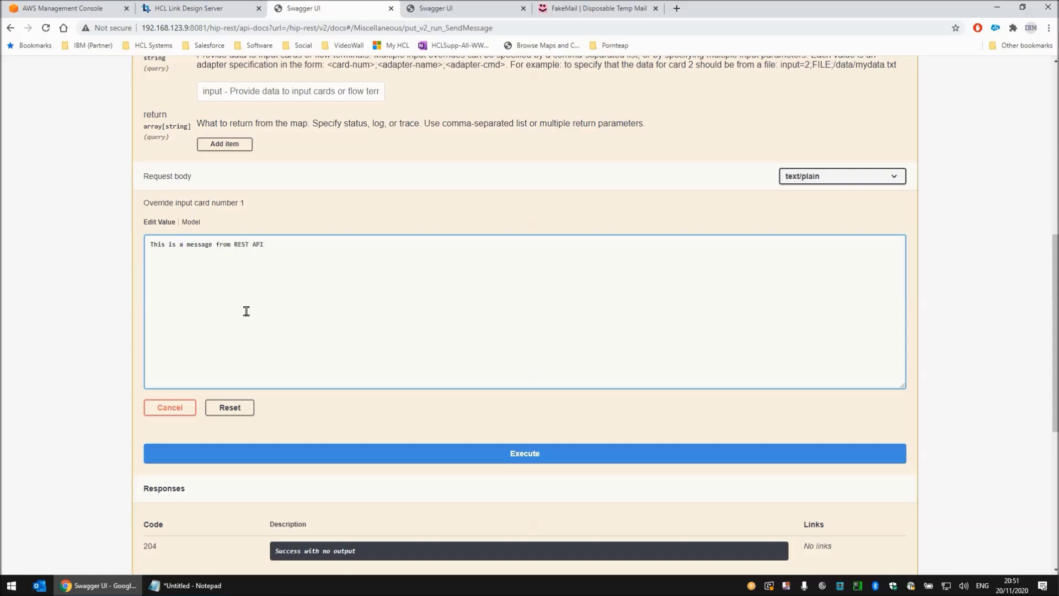
# - Execute the PUT SendMessage request and check the status message in the server response body
pyautogui.click(531, 454)
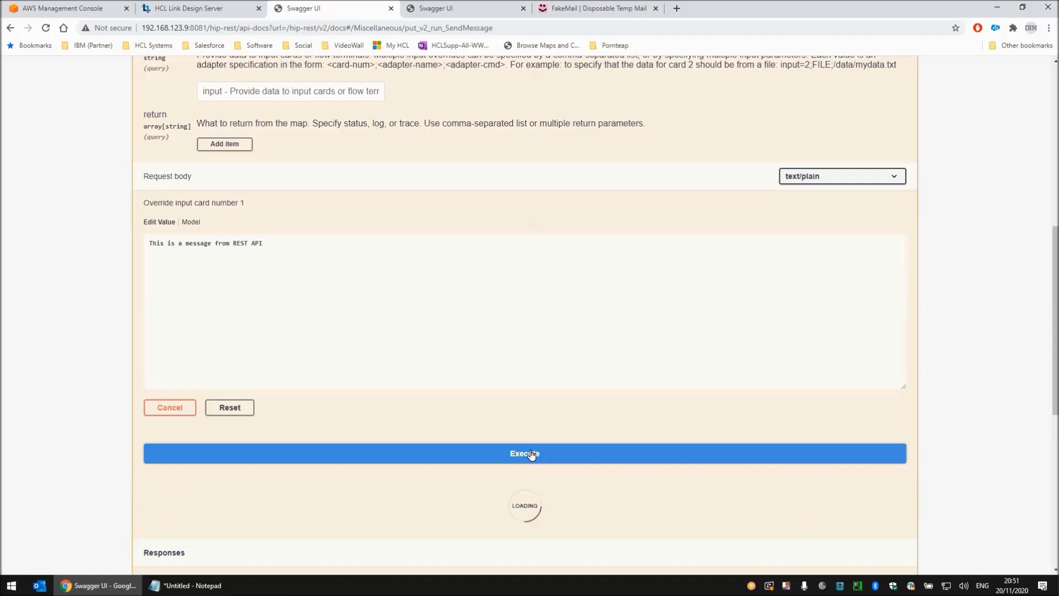
pyautogui.scroll(-2, 303, 372)
pyautogui.scroll(-3, 303, 373)
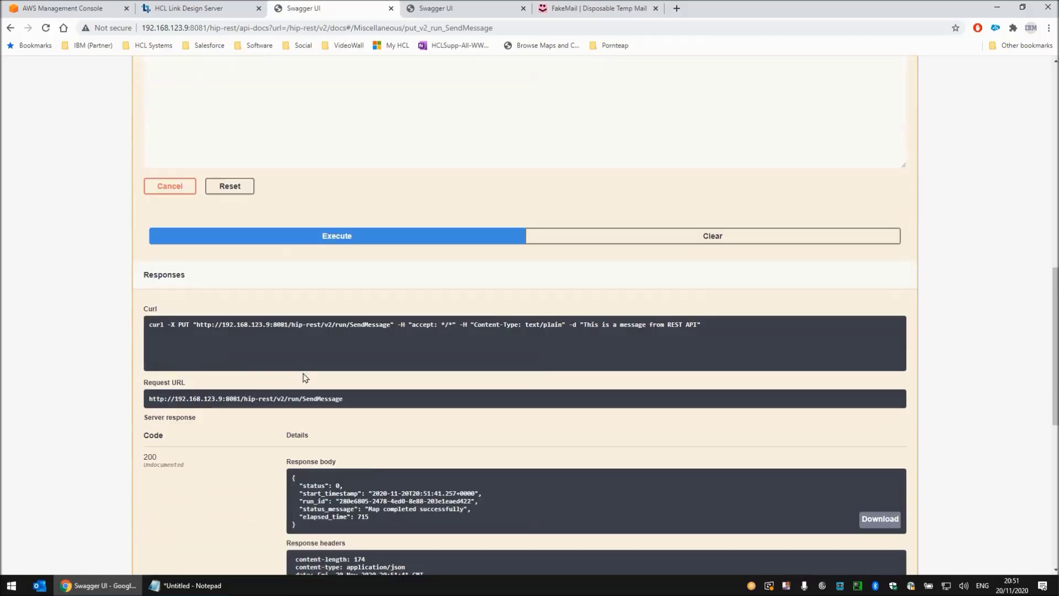
pyautogui.moveTo(468, 453); pyautogui.dragTo(365, 450)
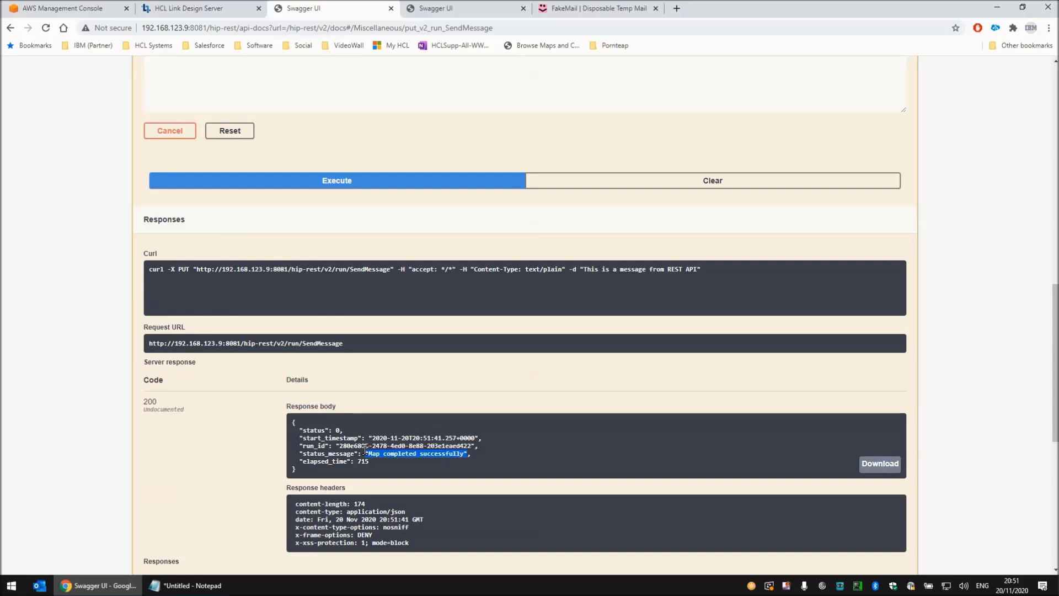
# - Switch to FakeMail, refresh the inbox, and open the AWS notification to check its message text
pyautogui.click(590, 9)
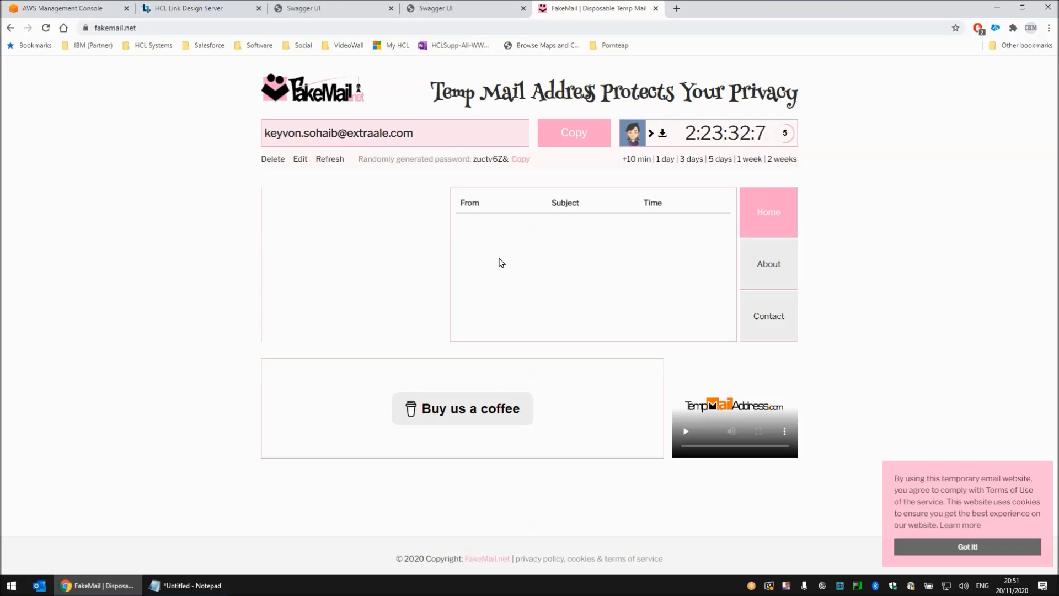
pyautogui.click(325, 158)
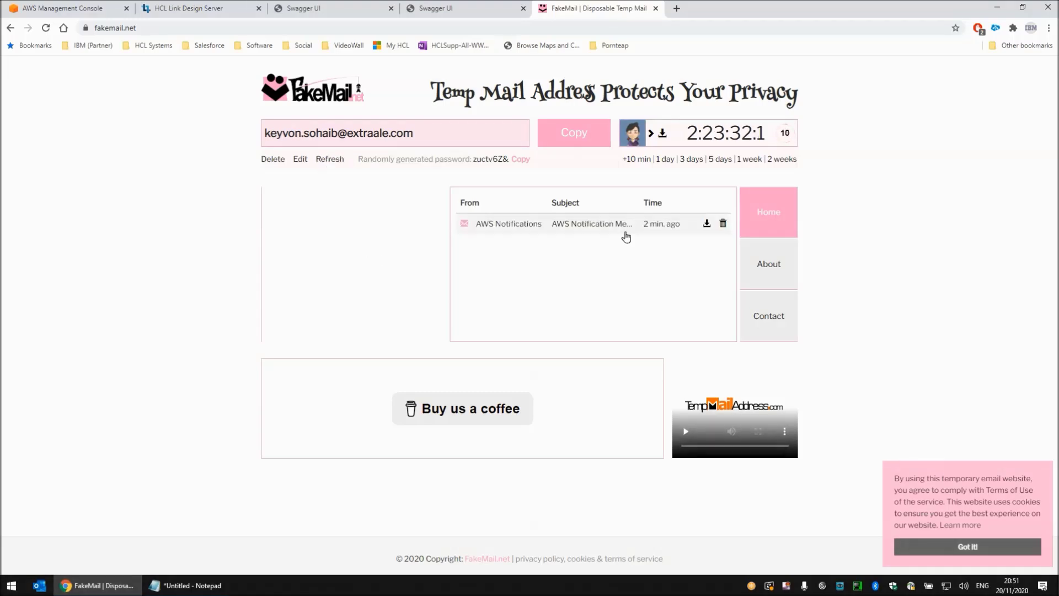
pyautogui.click(592, 230)
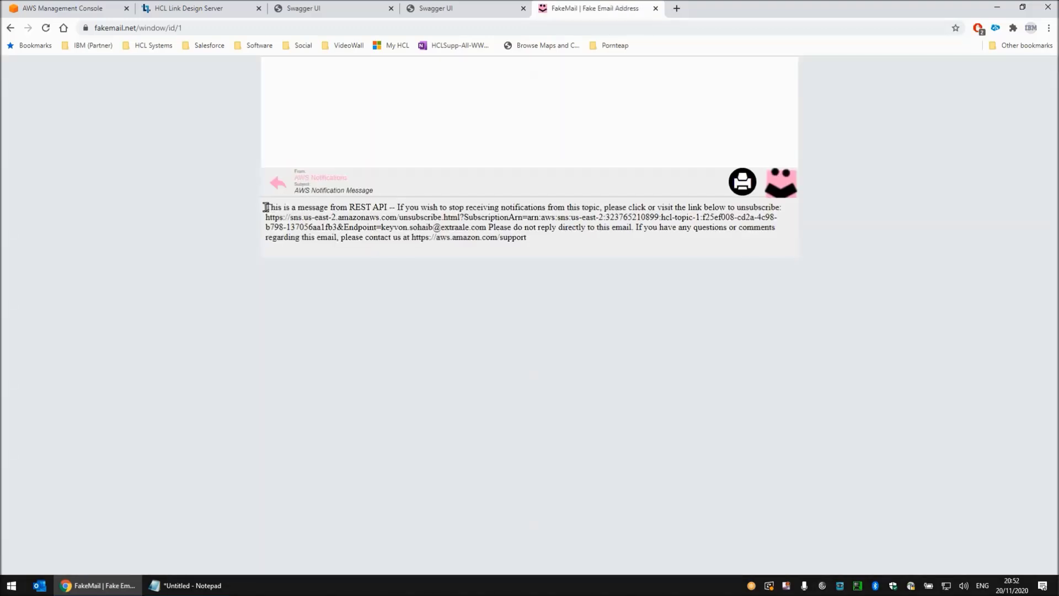
pyautogui.moveTo(265, 207); pyautogui.dragTo(388, 207)
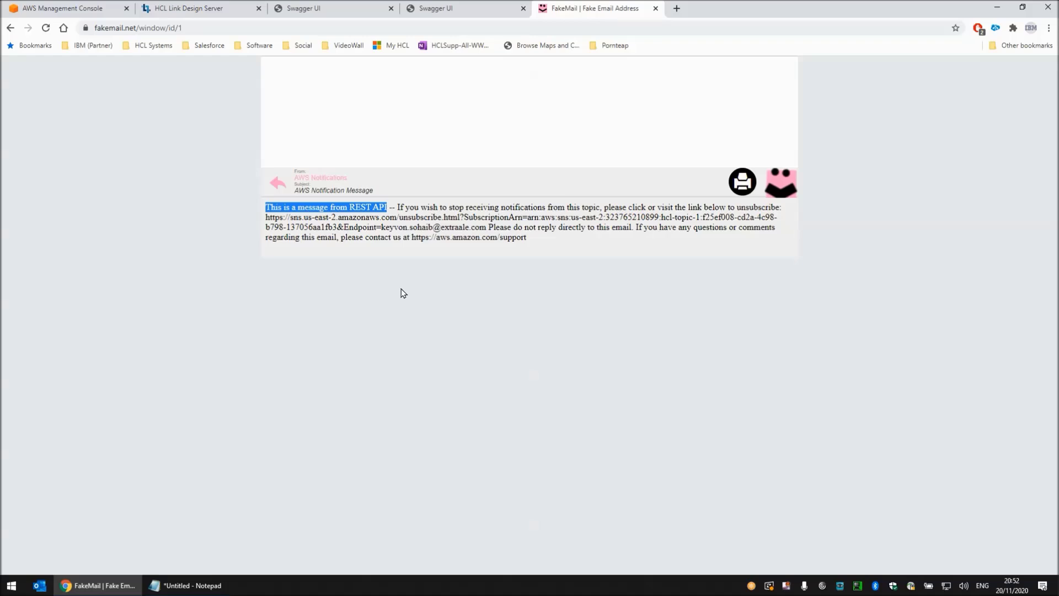
pyautogui.click(192, 195)
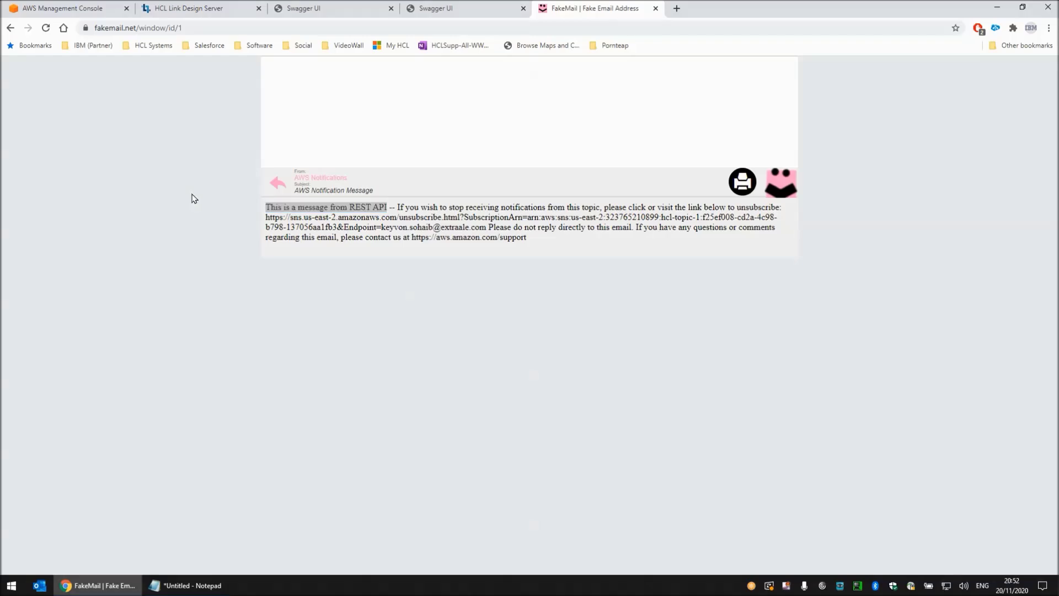
# - Copy the generated curl command from the Swagger UI response and paste it into a new Command Prompt window
pyautogui.click(337, 16)
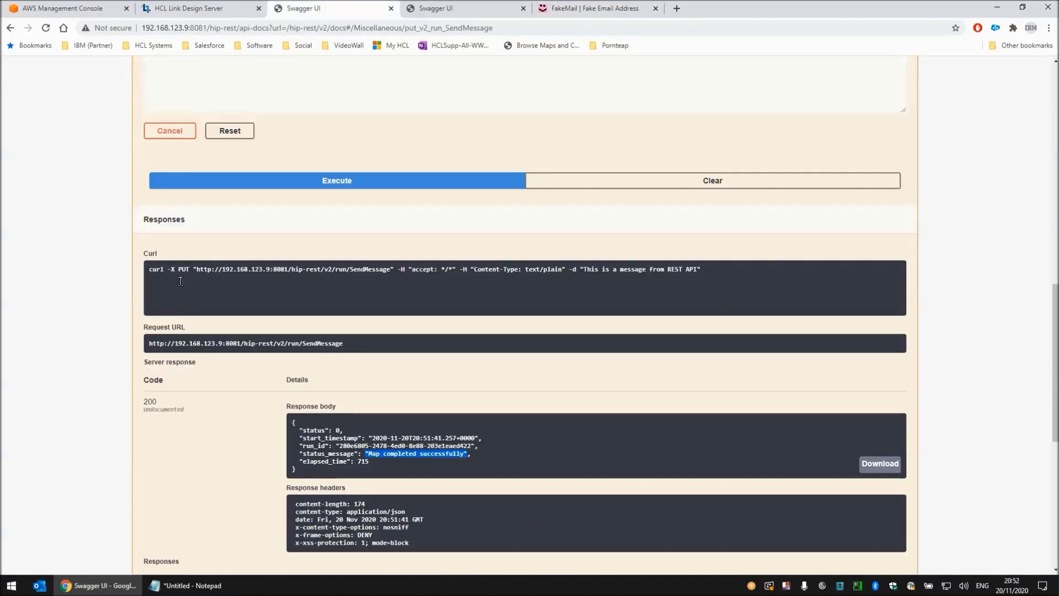
pyautogui.click(286, 288)
pyautogui.hotkey('ctrl', 'c')
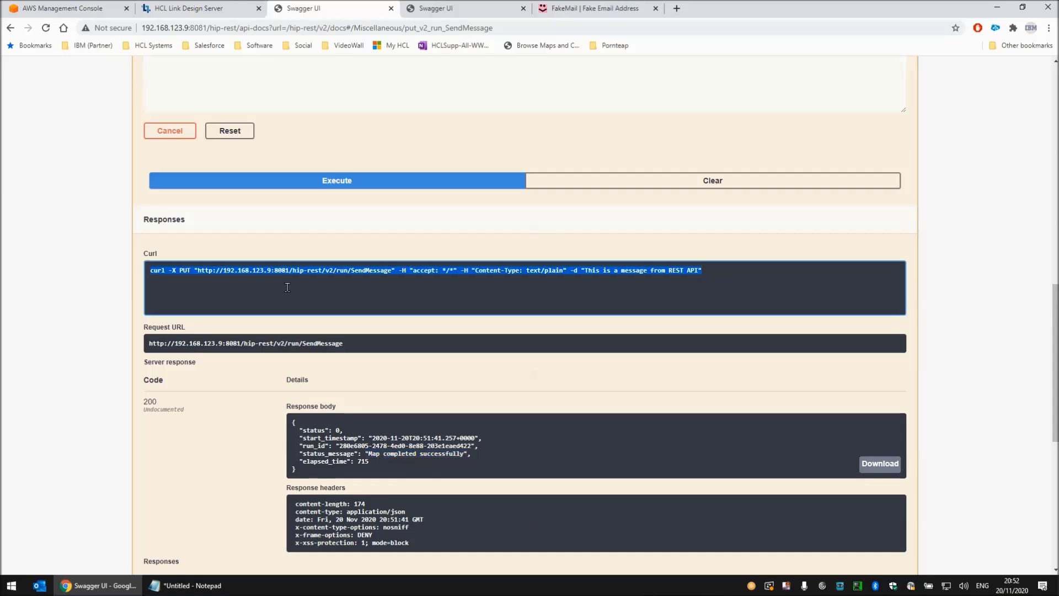
pyautogui.press('super+r')
pyautogui.write('cmd')
pyautogui.press('Return')
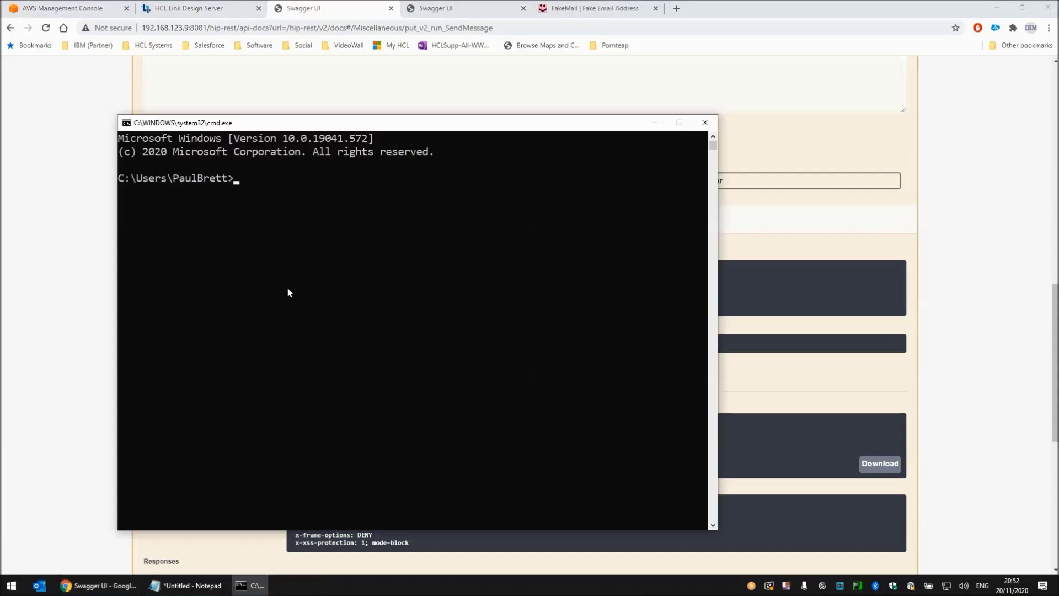
pyautogui.moveTo(530, 123); pyautogui.dragTo(791, 68)
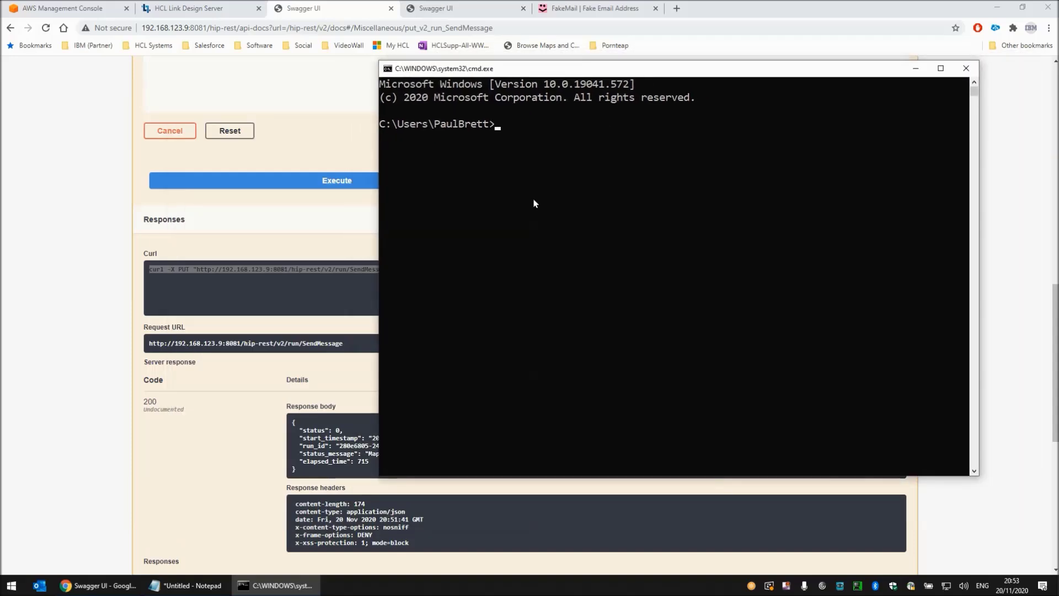
pyautogui.hotkey('ctrl', 'v')
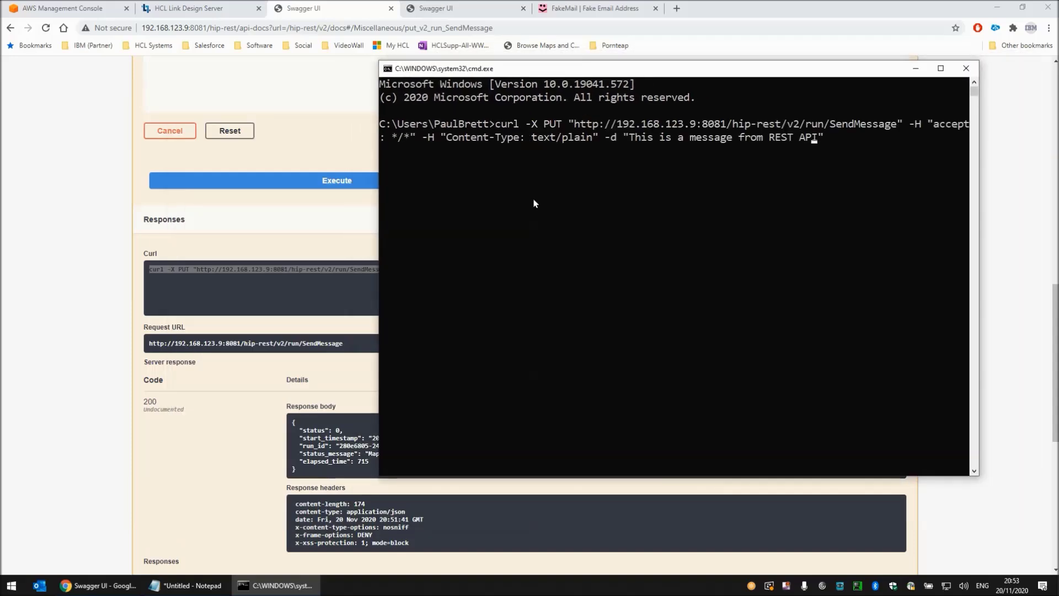
# - Change the curl command's message to "This is a message from DOS Window" and run it
pyautogui.press('Left')
pyautogui.press('Left')
pyautogui.press('Left')
pyautogui.press('Left')
pyautogui.press('Left')
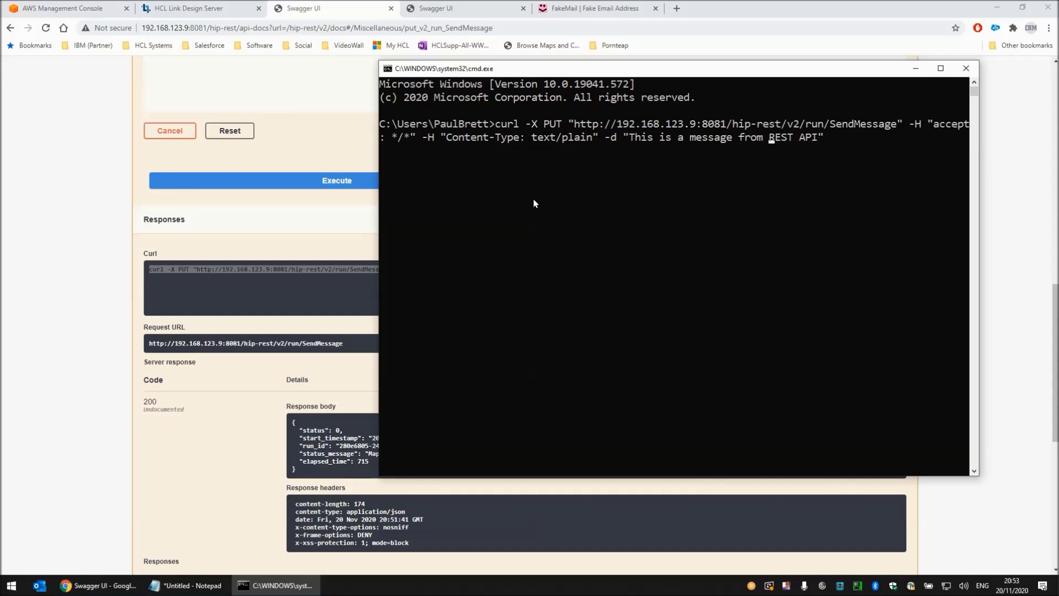
pyautogui.press('Delete')
pyautogui.write('D')
pyautogui.press('Delete')
pyautogui.press('Delete')
pyautogui.press('Delete')
pyautogui.press('Delete')
pyautogui.press('Delete')
pyautogui.press('Delete')
pyautogui.write('Windows')
pyautogui.press('Delete')
pyautogui.write('"')
pyautogui.press('Return')
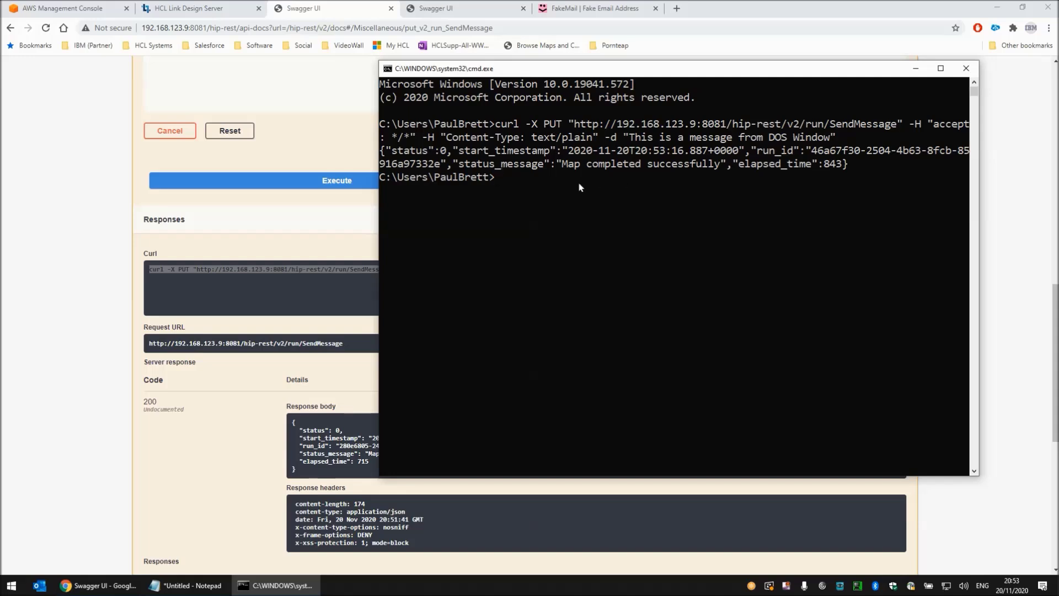
# - Return to the FakeMail inbox and open the newest AWS notification to check its message text
pyautogui.click(598, 10)
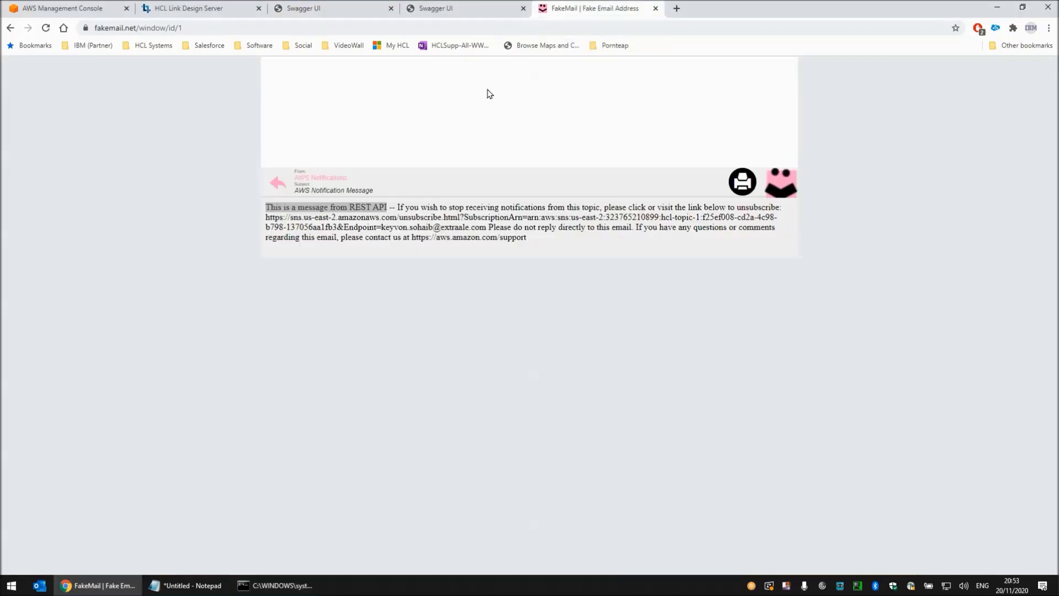
pyautogui.click(277, 184)
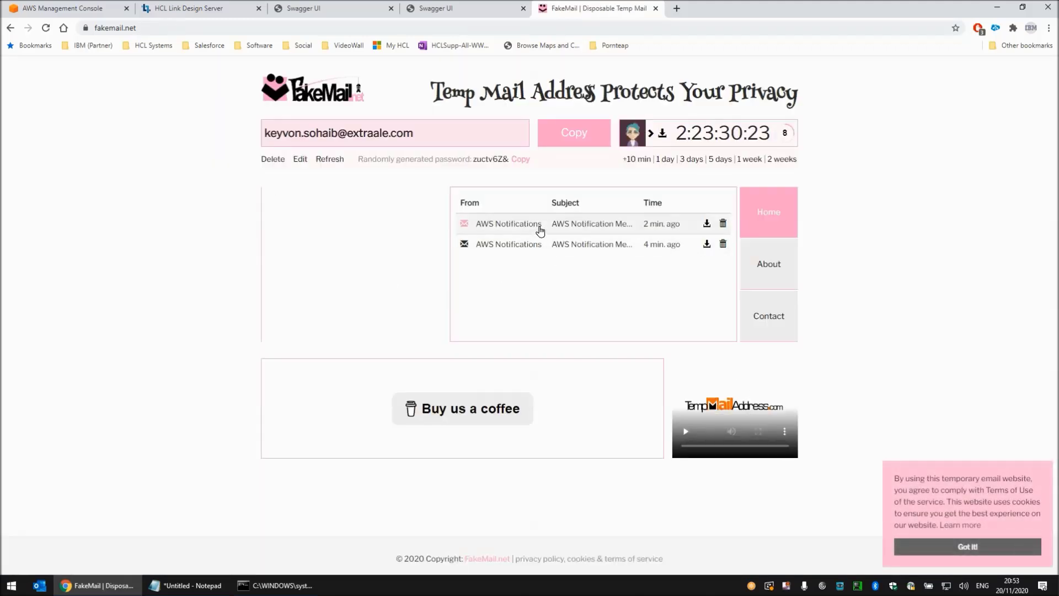
pyautogui.click(569, 228)
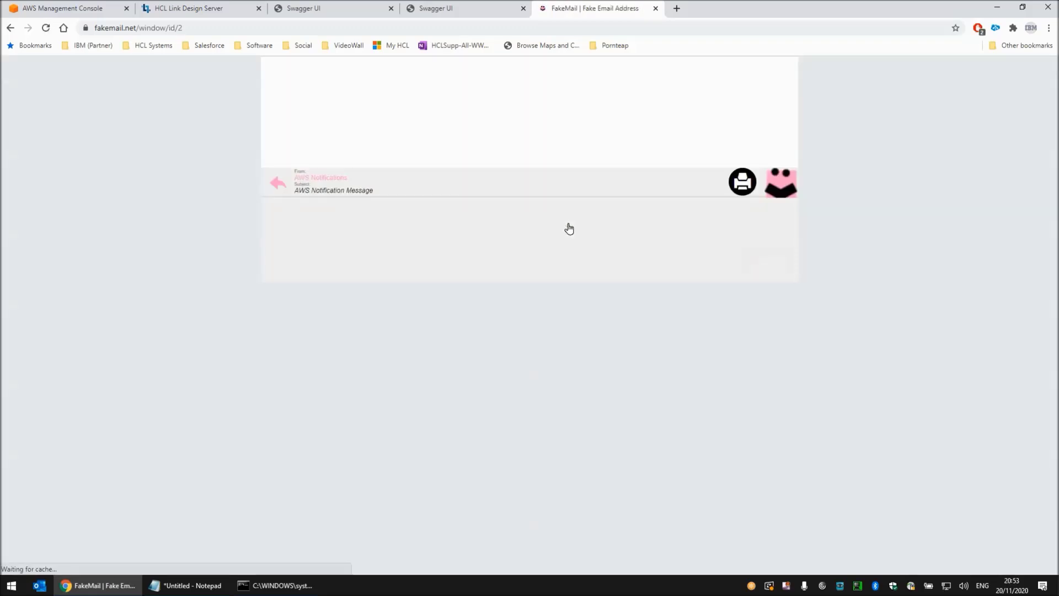
pyautogui.moveTo(266, 207); pyautogui.dragTo(400, 207)
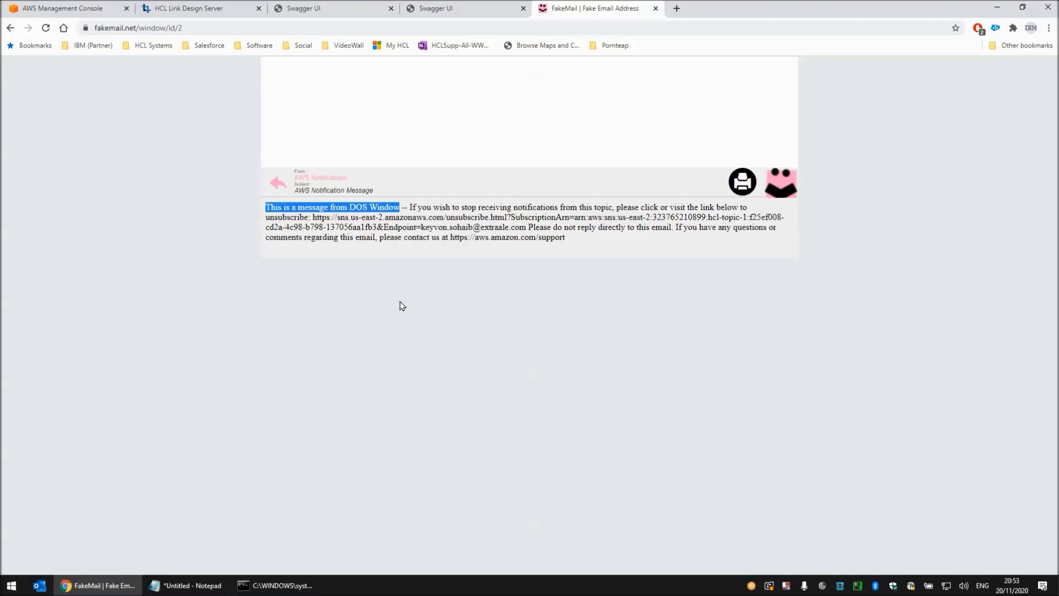
pyautogui.hotkey('alt', 'Tab')
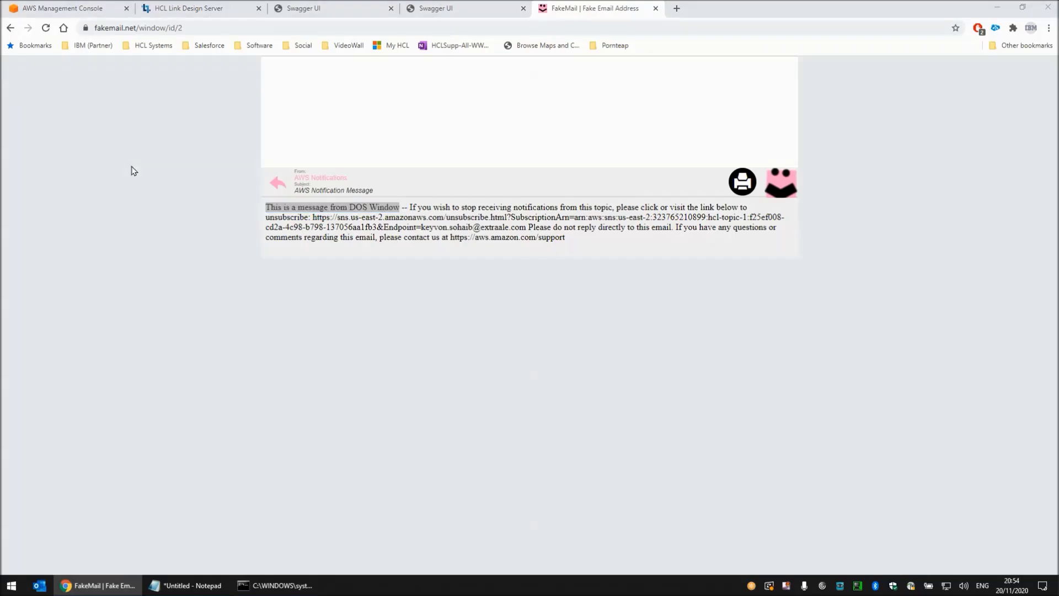
# - Switch to the AWS Management Console and start a new Amazon SNS subscription with SMS as the protocol
pyautogui.click(84, 10)
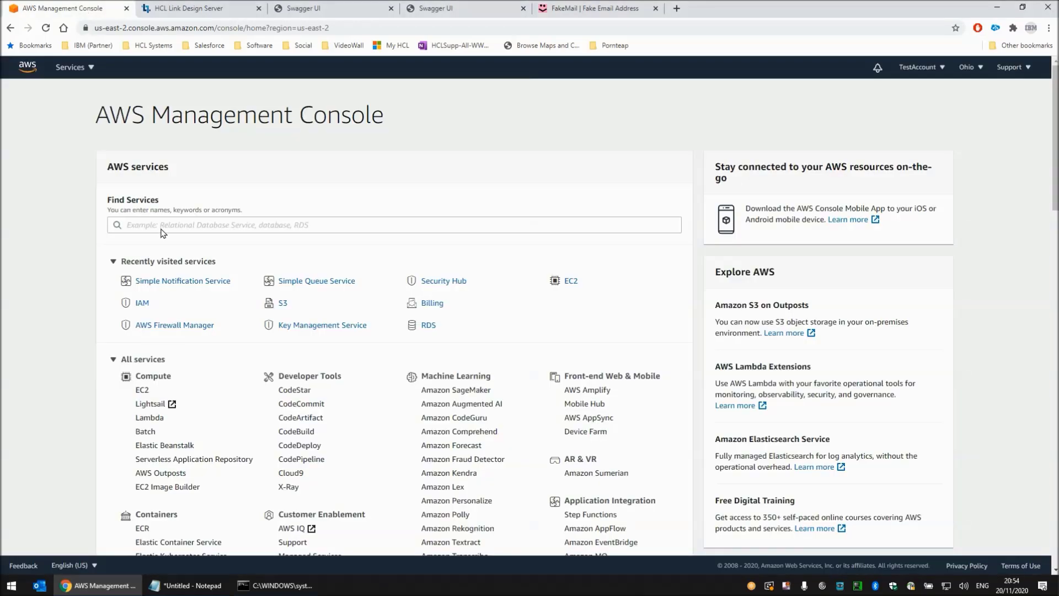
pyautogui.click(200, 283)
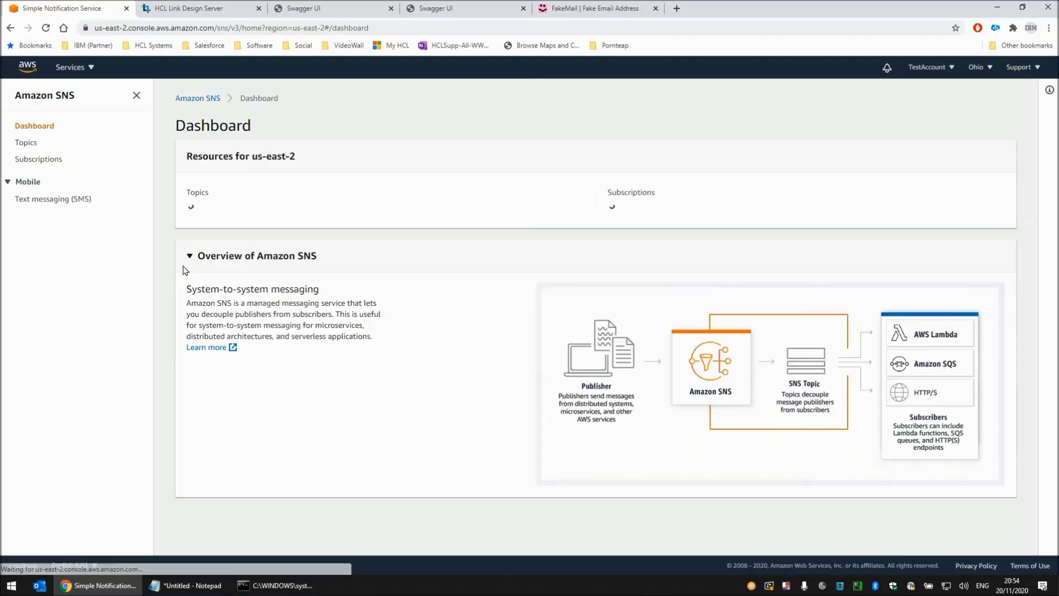
pyautogui.click(45, 159)
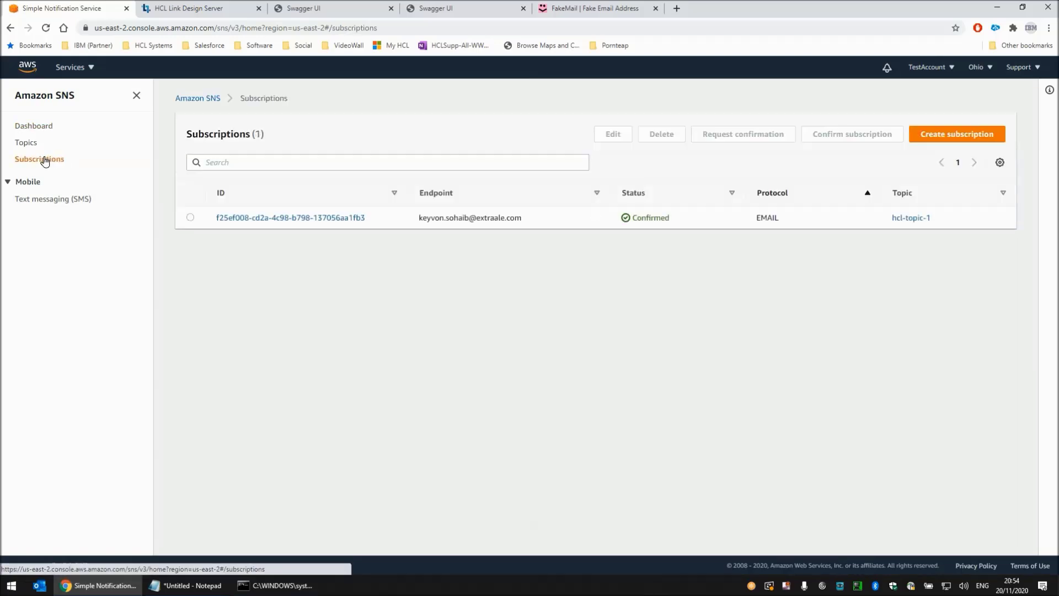
pyautogui.click(937, 135)
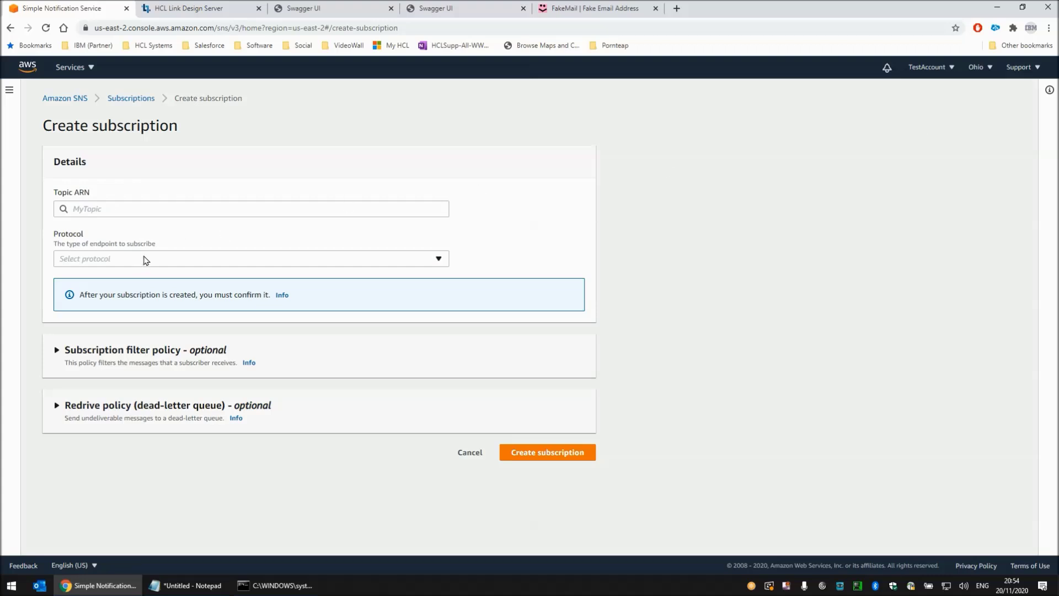
pyautogui.click(129, 262)
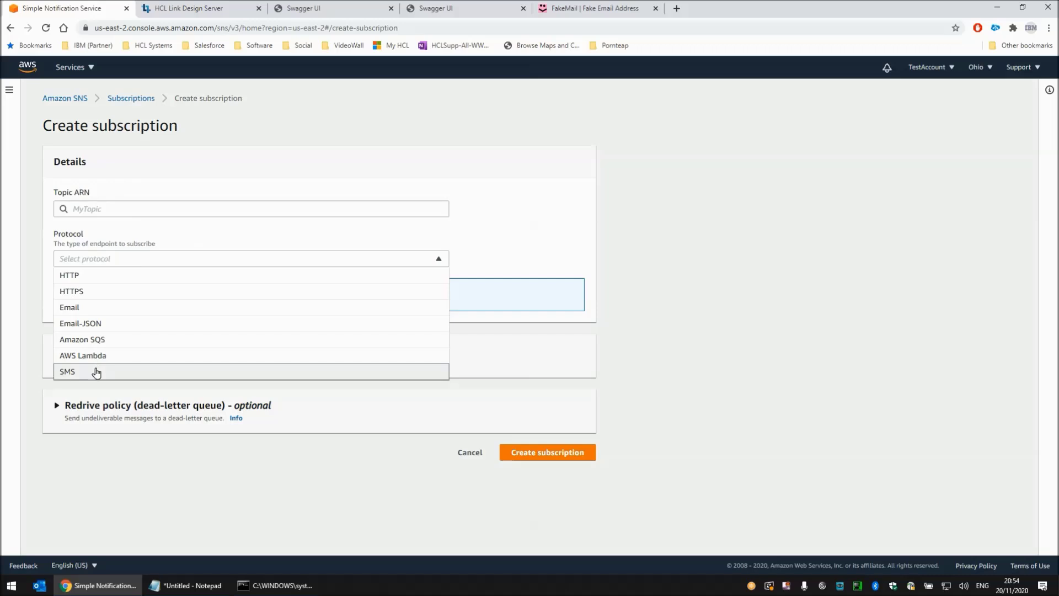
pyautogui.click(96, 373)
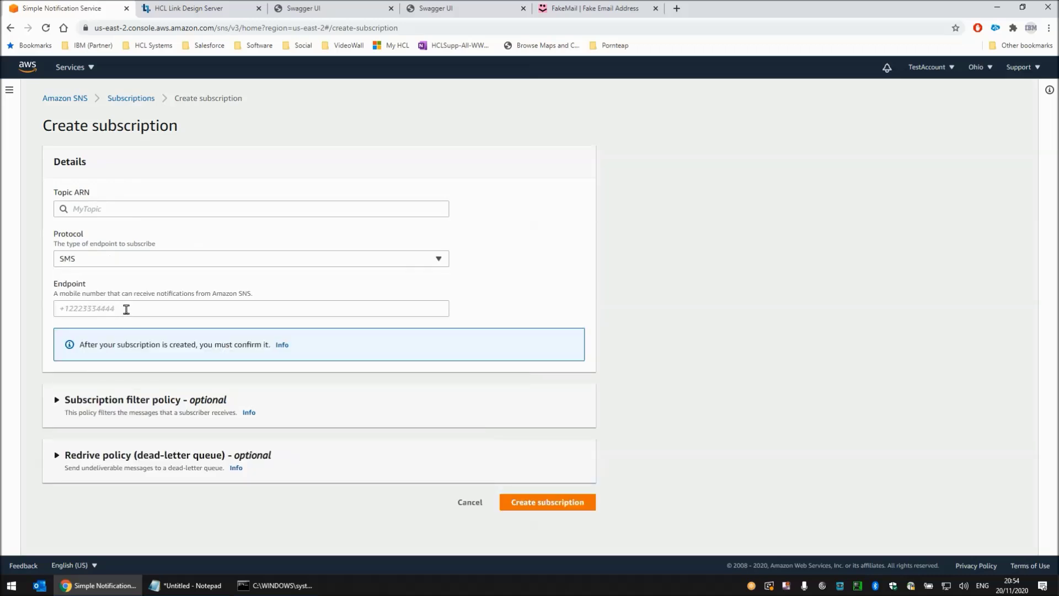